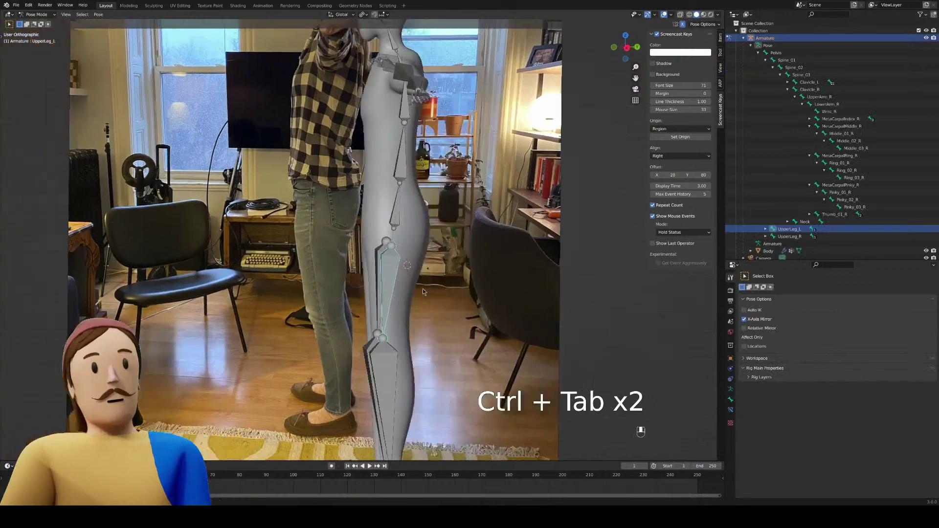
Rotate the left upper-leg bone, resize the brush, and paint lower weights onto the left thigh
key(r)
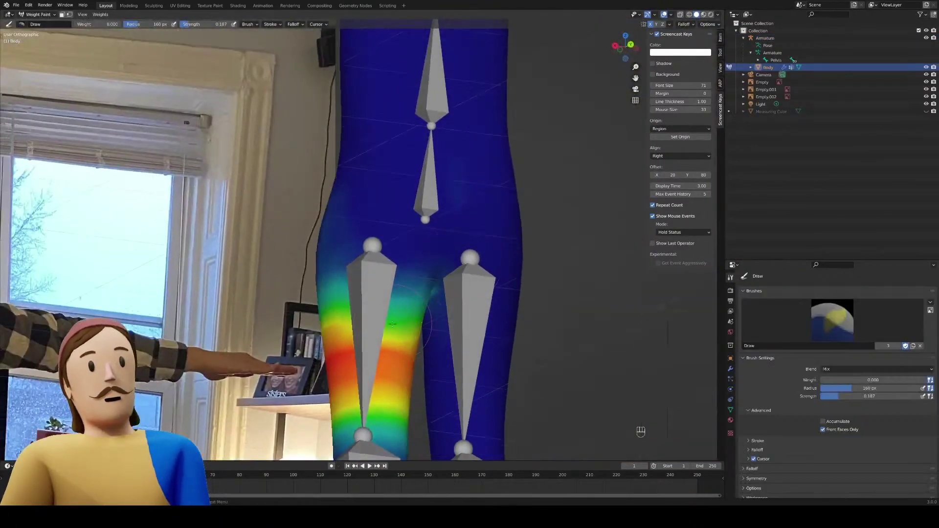
key(f)
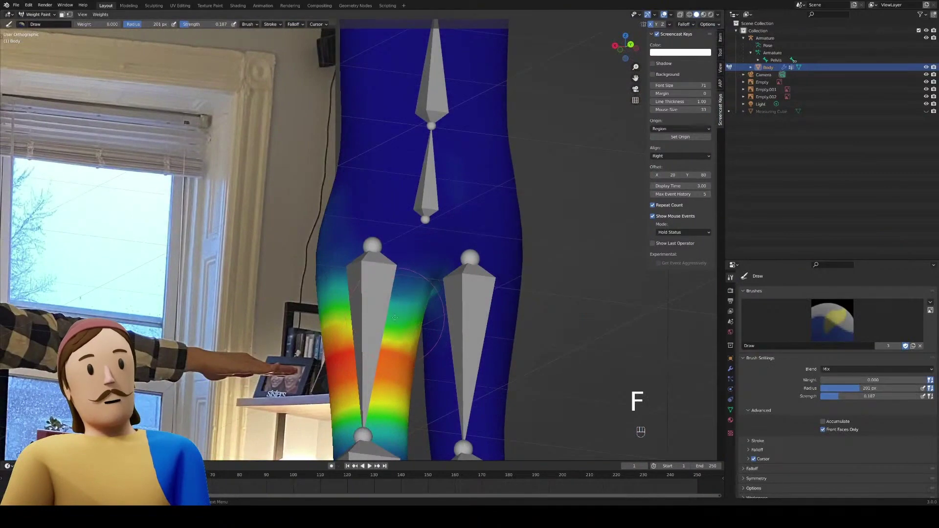
drag(394, 318, 388, 336)
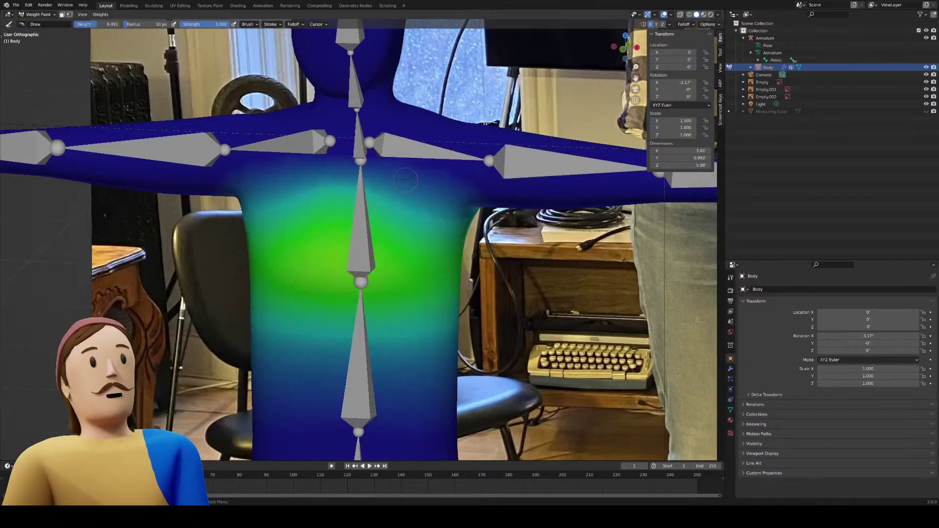
Display the Clavicle_L weights around the left clavicle
ctrl+shift+right_click(413, 154)
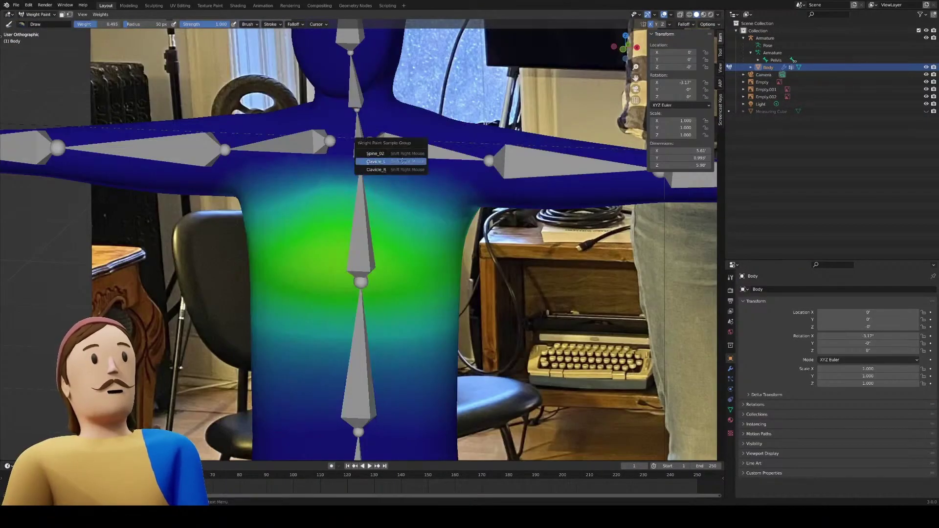
click(402, 161)
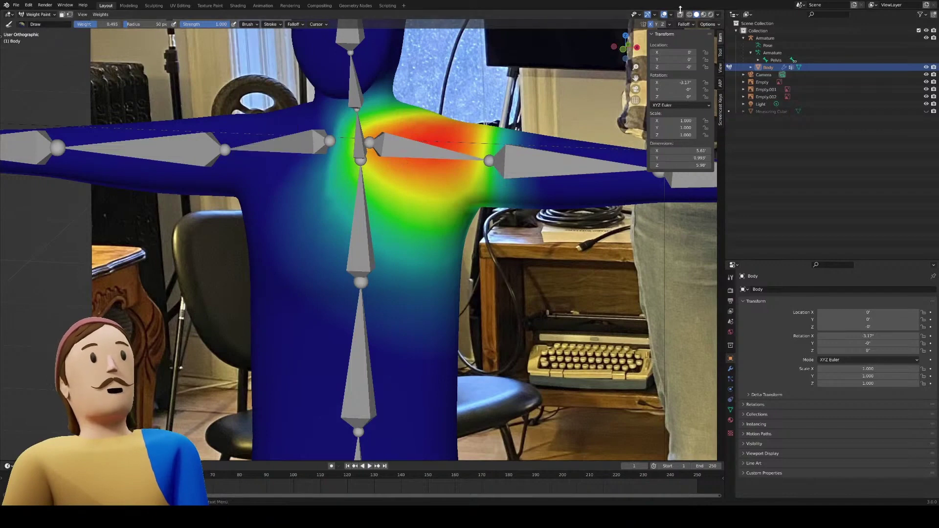
scroll(426, 130, down, 2)
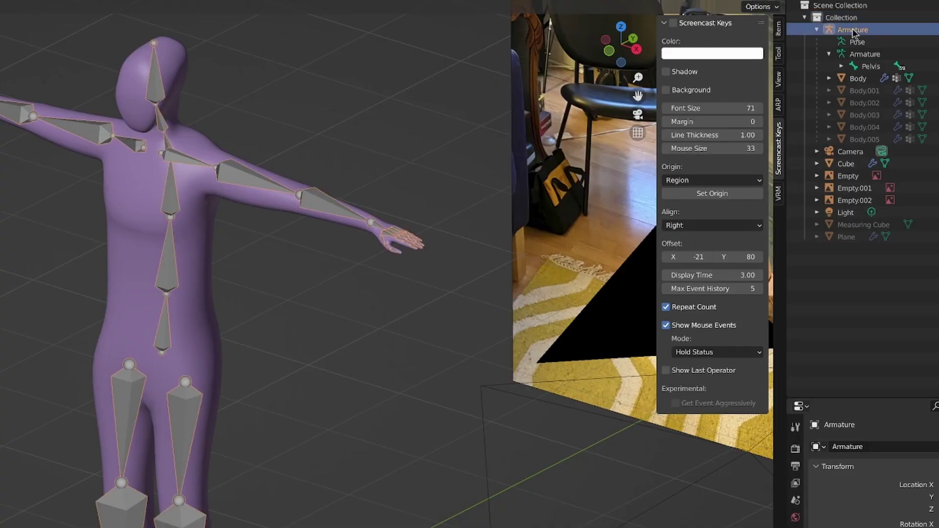
Select the Body mesh and review its Armature modifier and Vertex Groups list
click(863, 81)
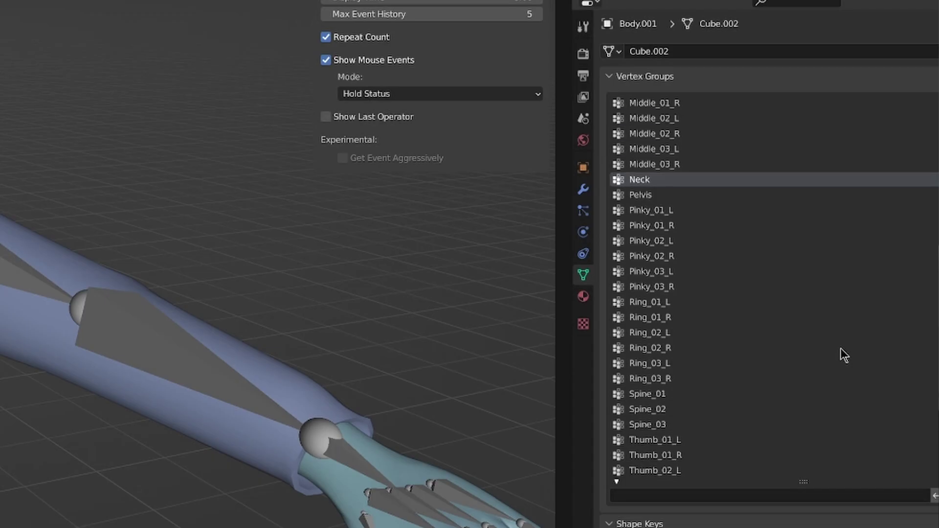
scroll(841, 349, up, 13)
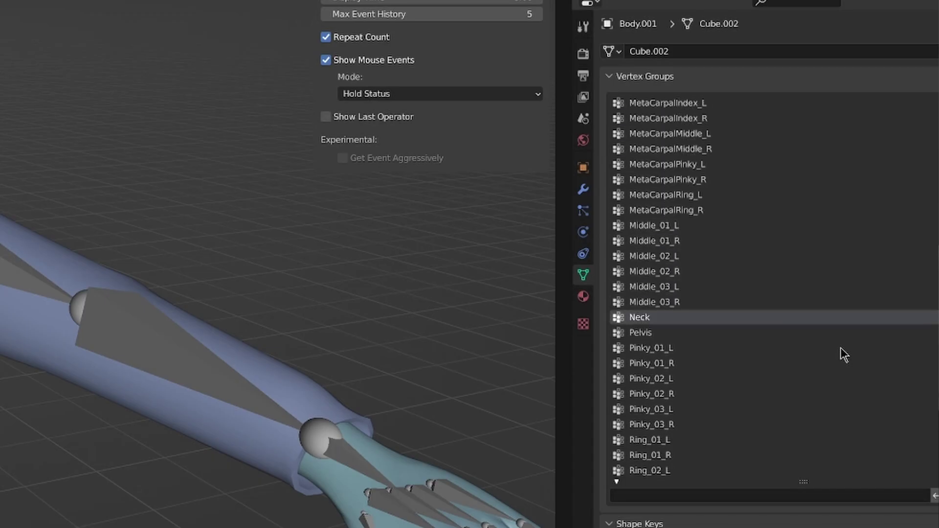
scroll(840, 346, up, 11)
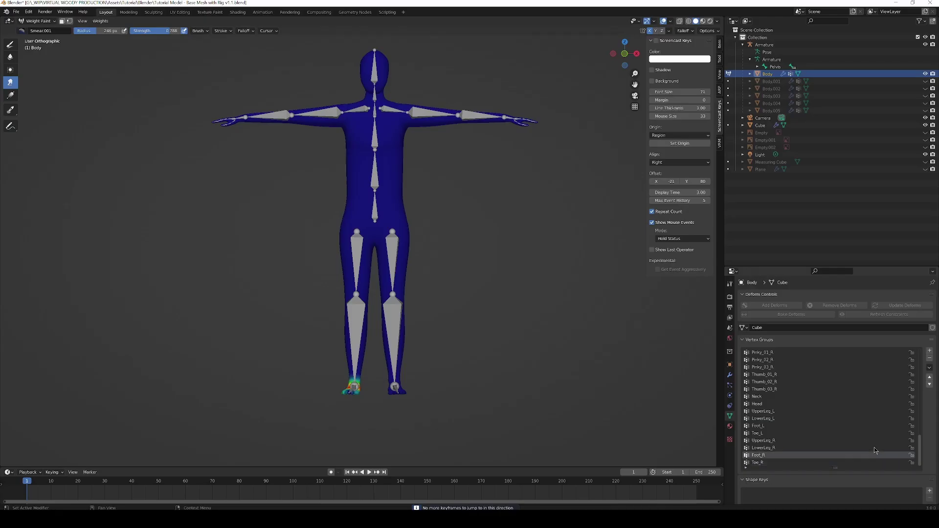
ctrl+scroll(873, 447, up, 15)
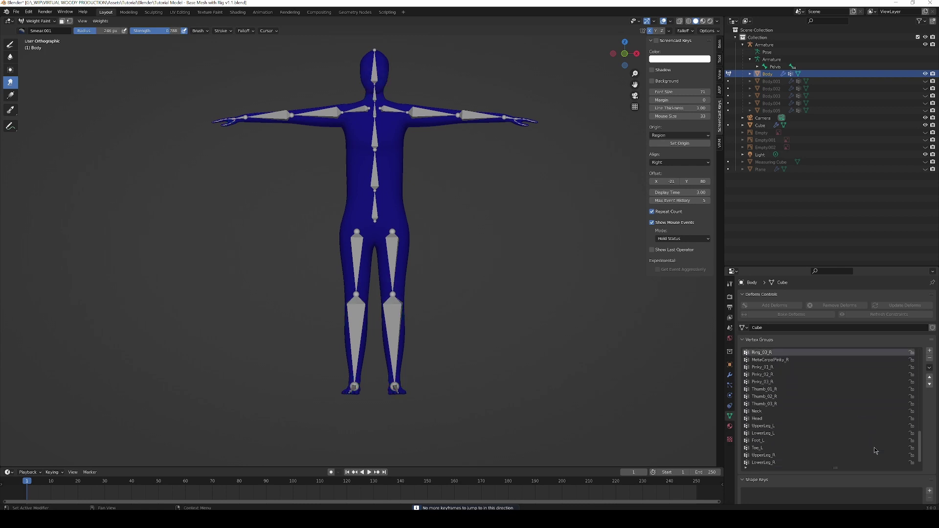
ctrl+scroll(873, 447, up, 20)
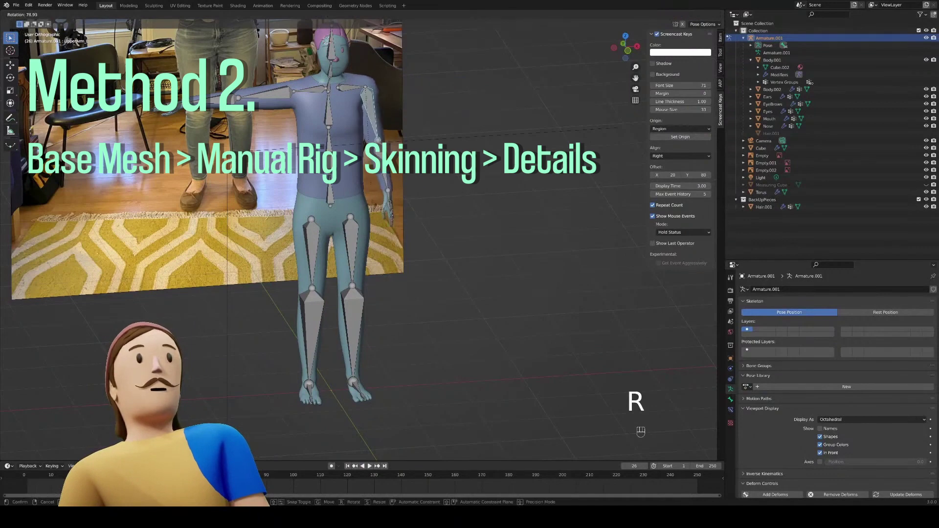
Rotate the upper arm bone downward
scroll(429, 75, up, 3)
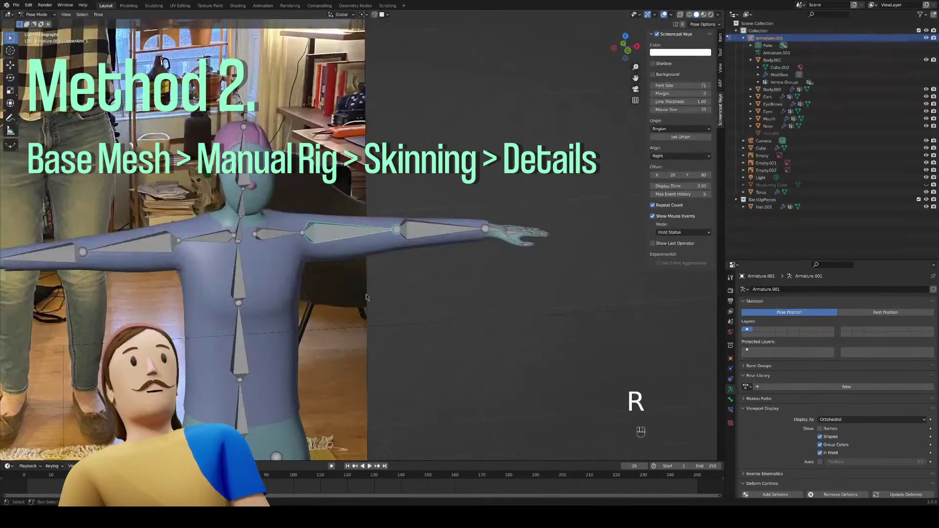
key(r)
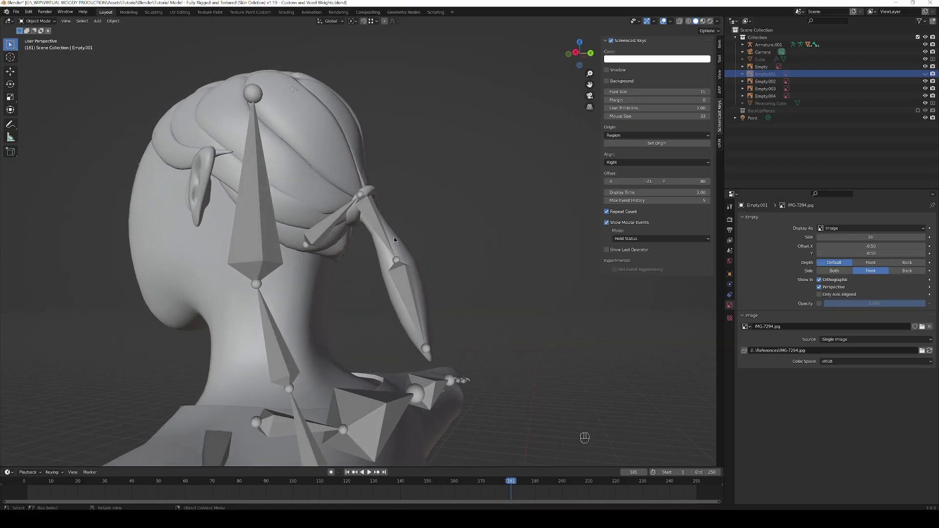
Select the character's armature, view it around the head, and set the scene Unit Scale to 0.01
click(380, 236)
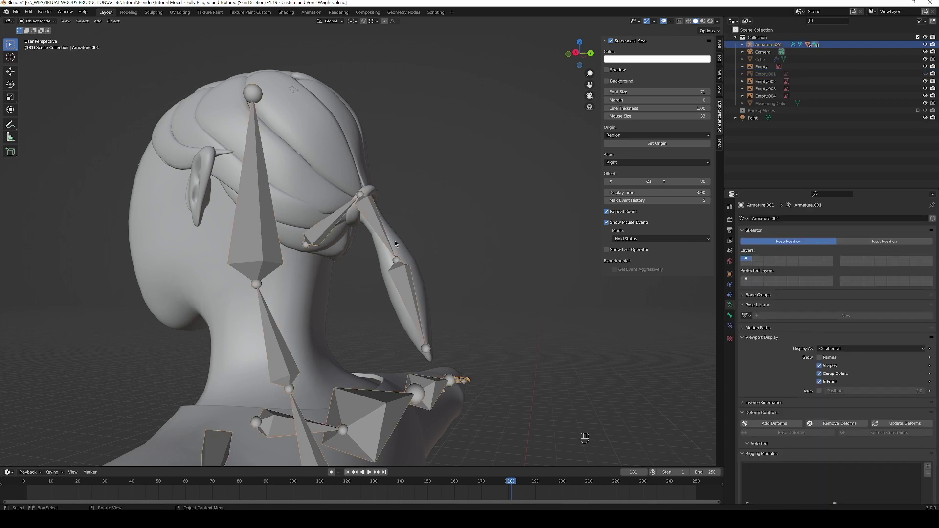
middle_drag(397, 240, 414, 246)
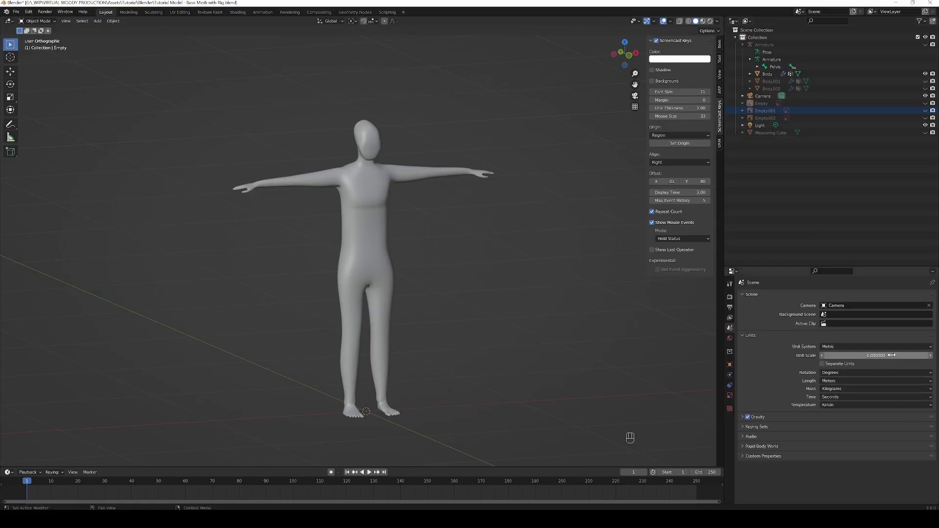
click(892, 355)
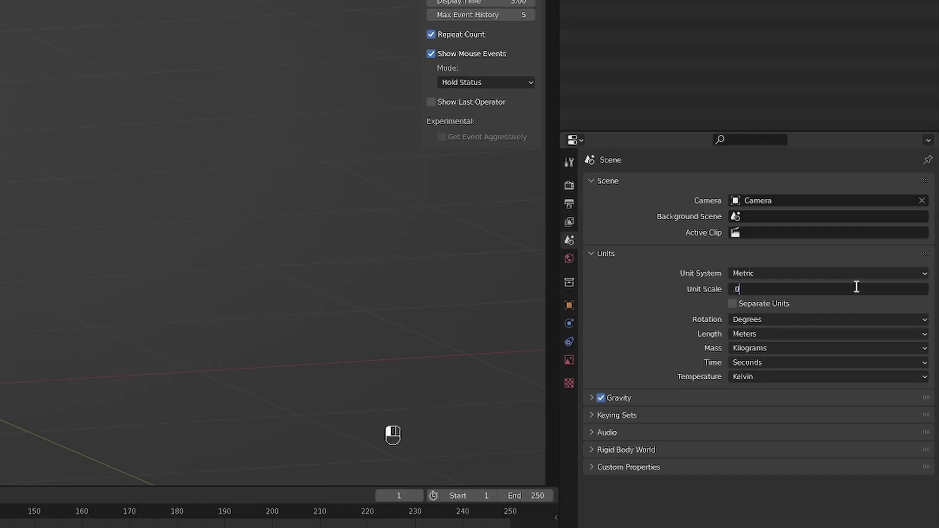
key(Return)
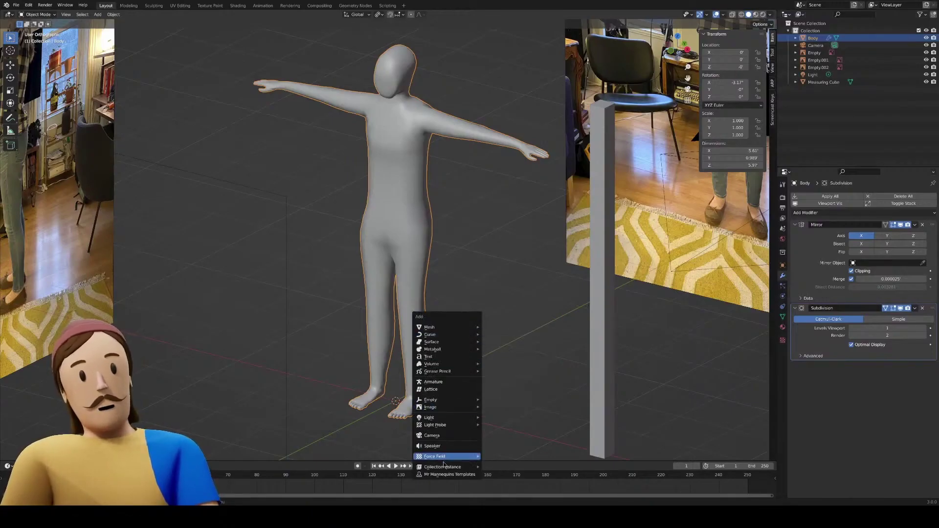
Add an armature, raise its bone up the body and shrink it to fit the torso
mouse_move(456, 402)
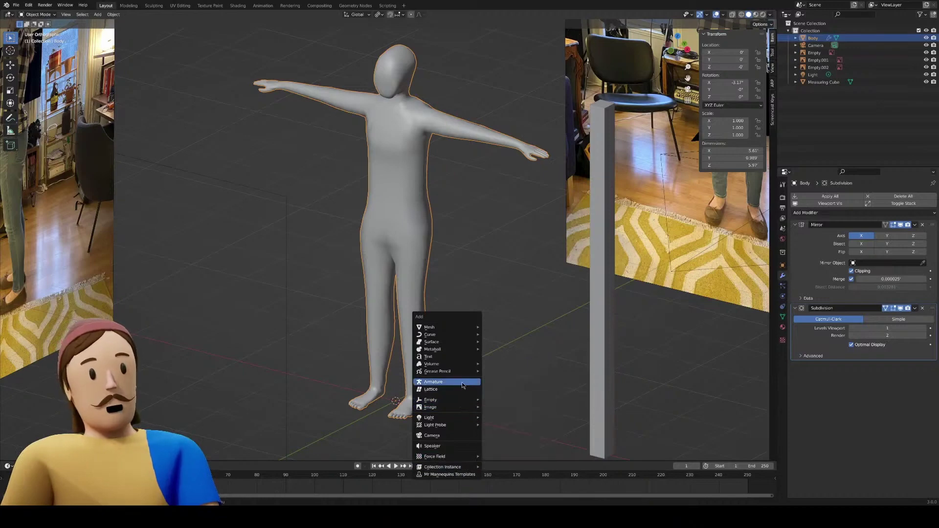
click(462, 382)
key(KP_Decimal)
key(Tab)
key(g)
key(z)
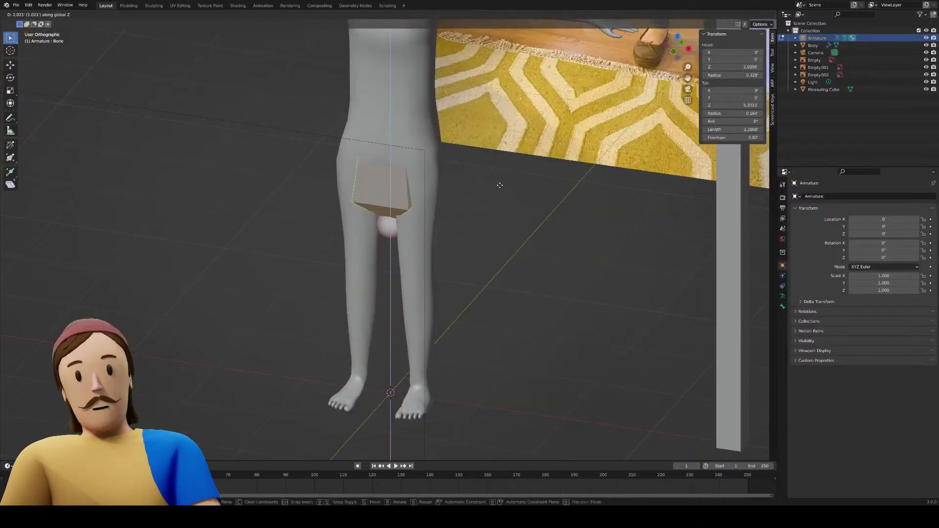
click(499, 131)
key(KP_1)
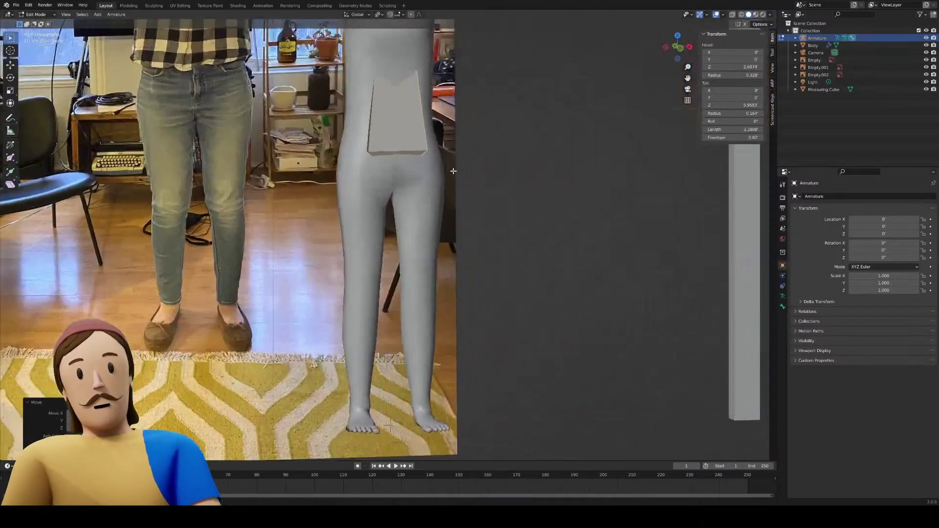
scroll(455, 161, up, 4)
scroll(466, 263, up, 2)
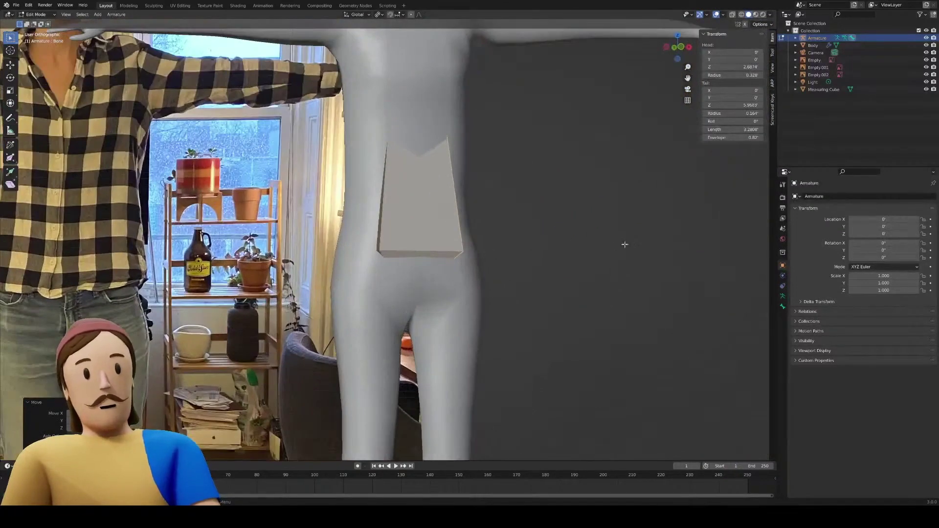
key(s)
key(Return)
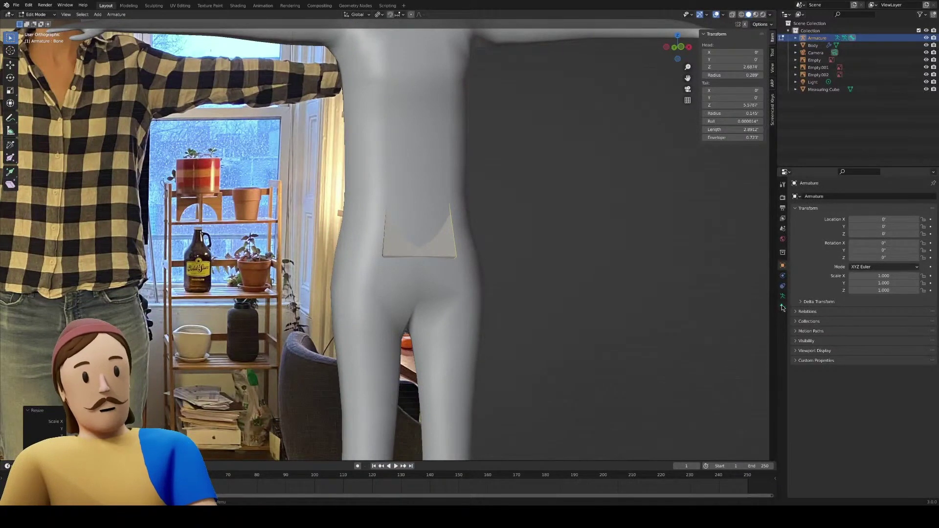
Enable In Front under the armature's Viewport Display so bones draw over the mesh
click(782, 306)
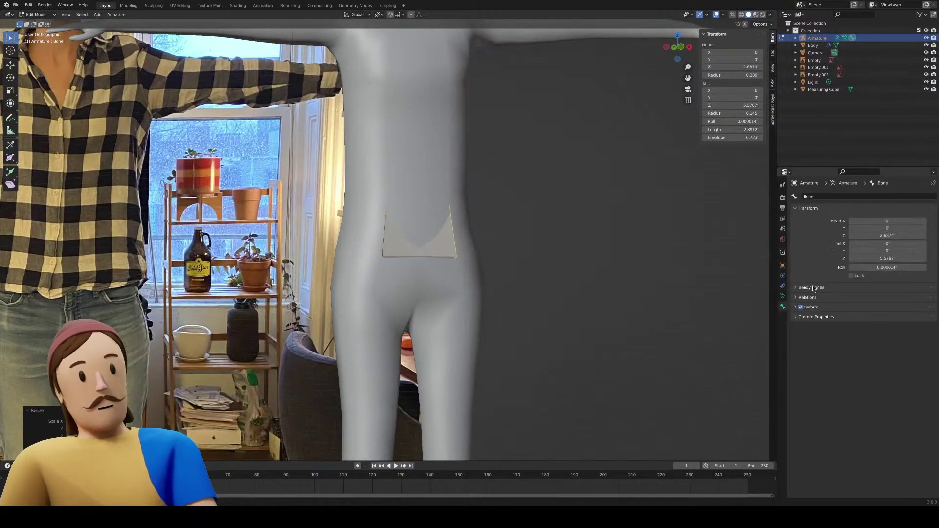
click(782, 296)
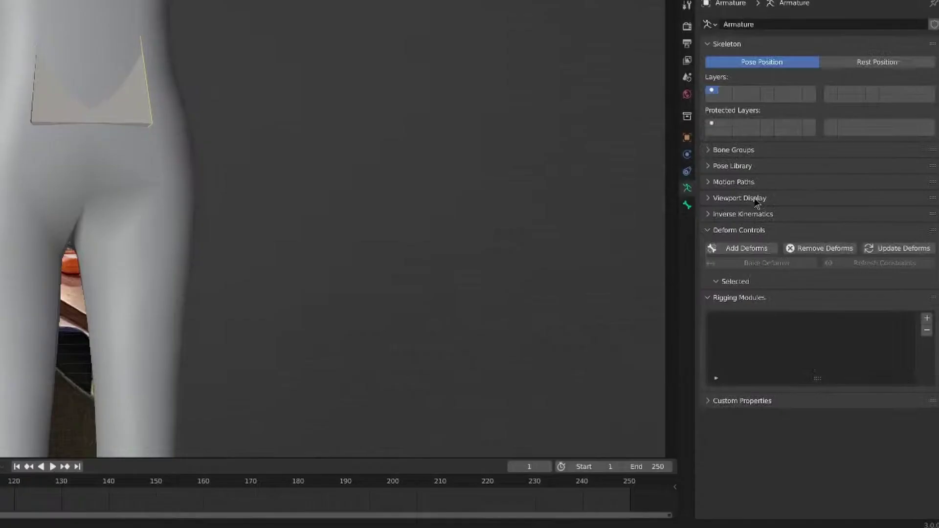
click(889, 303)
click(799, 271)
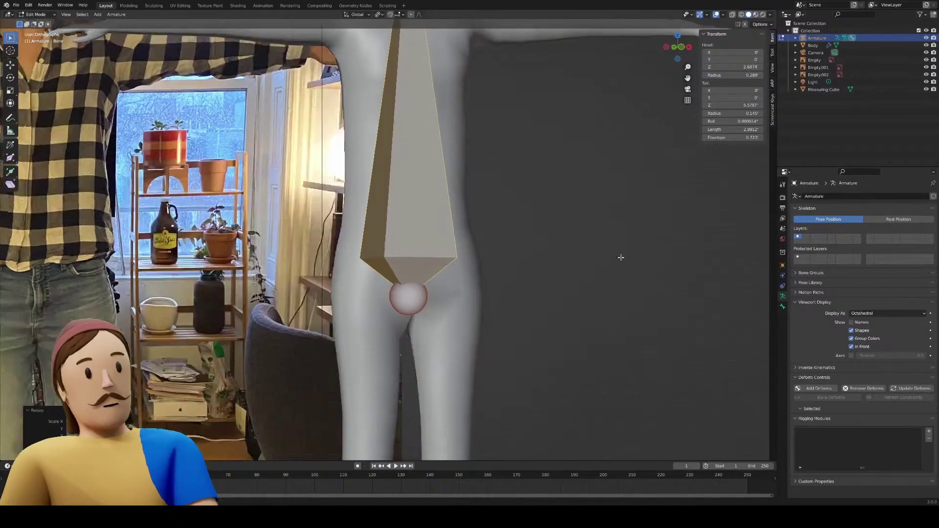
middle_drag(683, 264, 526, 303)
scroll(527, 288, up, 3)
scroll(526, 289, down, 3)
click(407, 320)
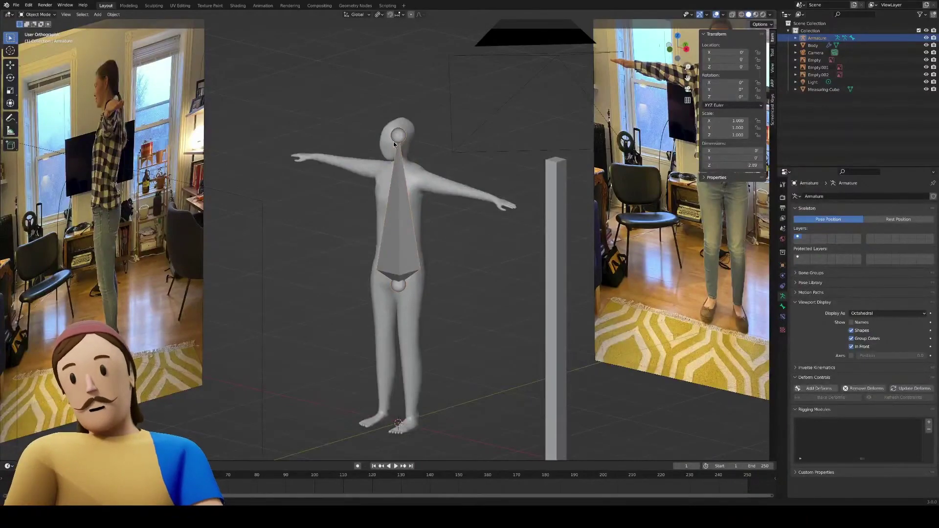
Pull the cube's top vertex to the right using the Move tool gizmo
scroll(394, 141, up, 3)
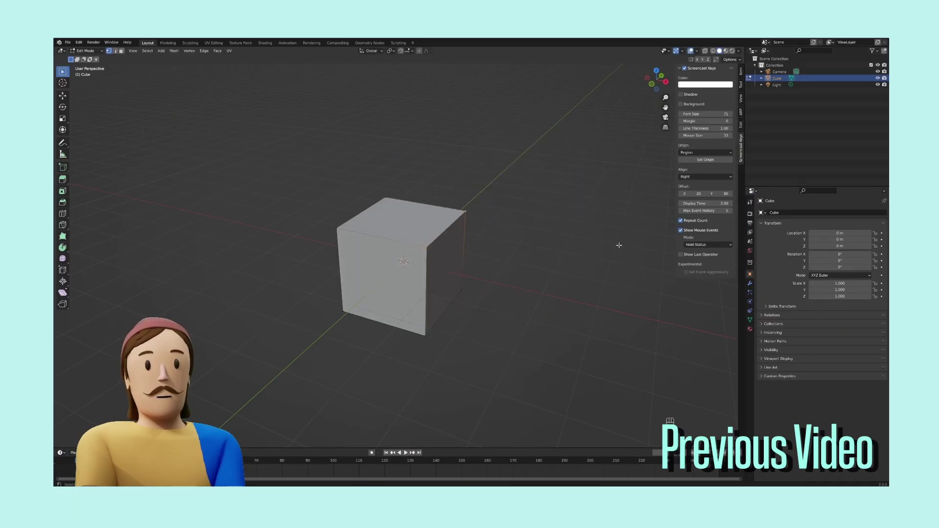
middle_drag(619, 236, 529, 199)
key(g)
key(g)
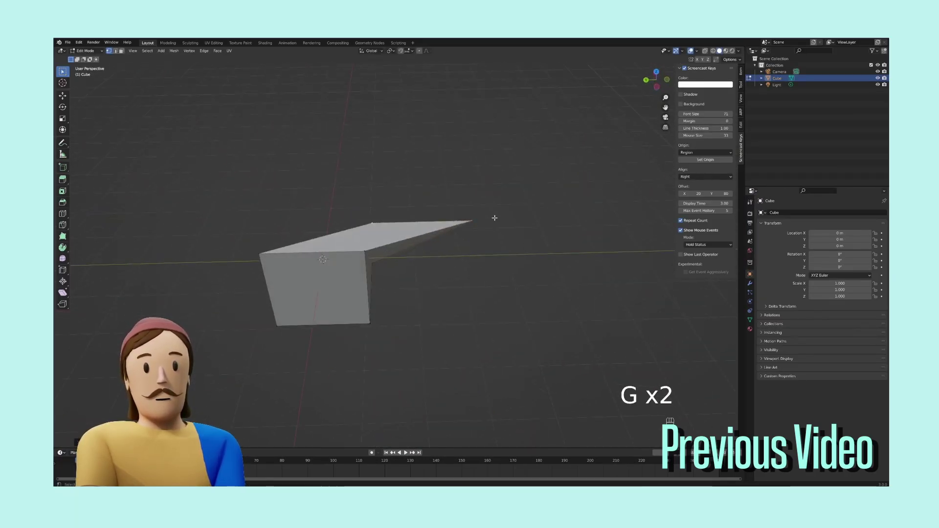
key(g)
click(62, 96)
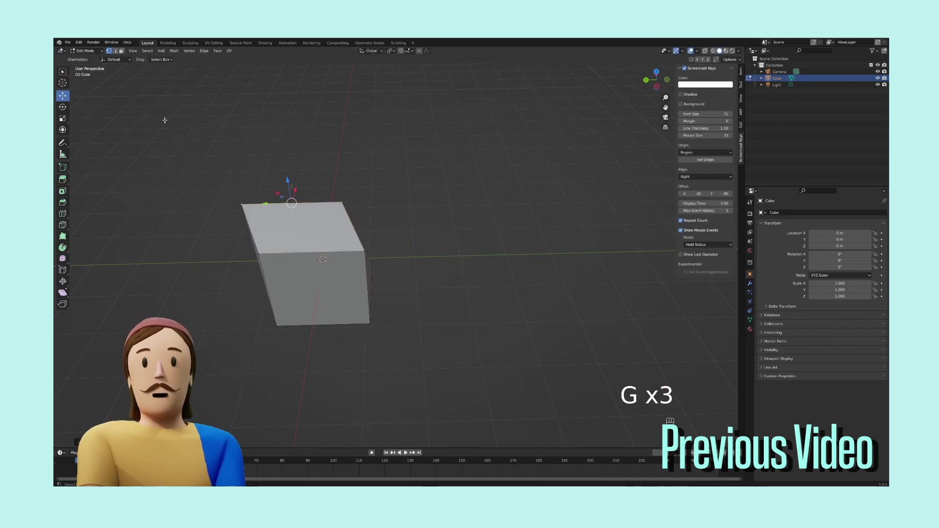
drag(265, 204, 291, 212)
middle_drag(291, 212, 421, 134)
Move the bone's top joint down vertically so it forms a short pelvis bone at the hips
key(ctrl+z)
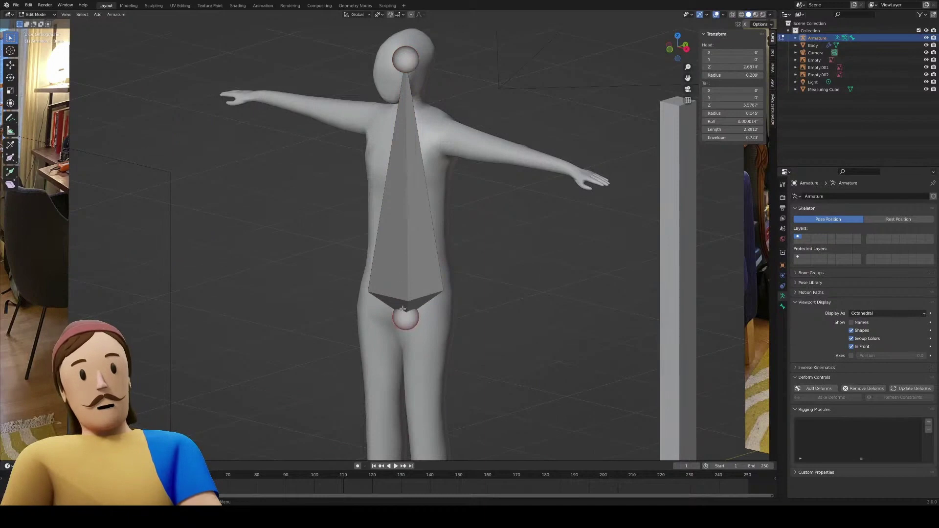
click(402, 309)
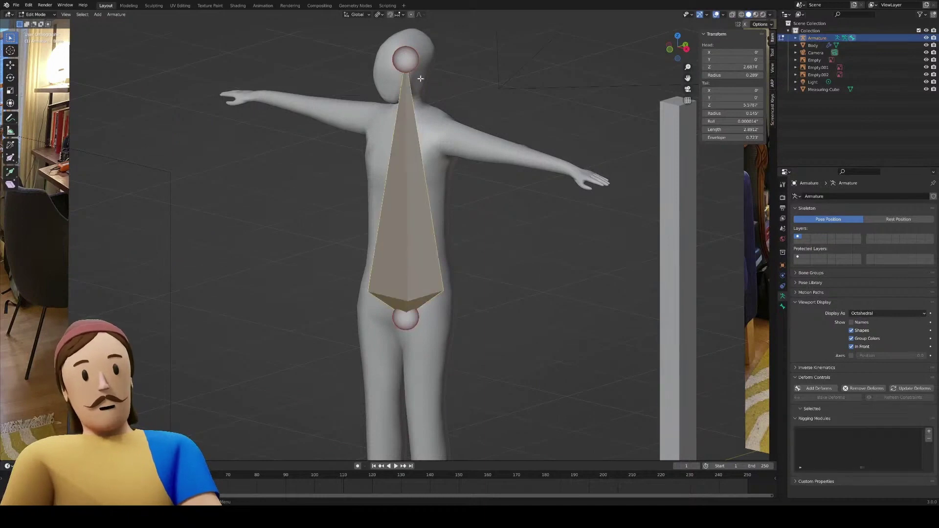
click(390, 67)
key(g)
key(z)
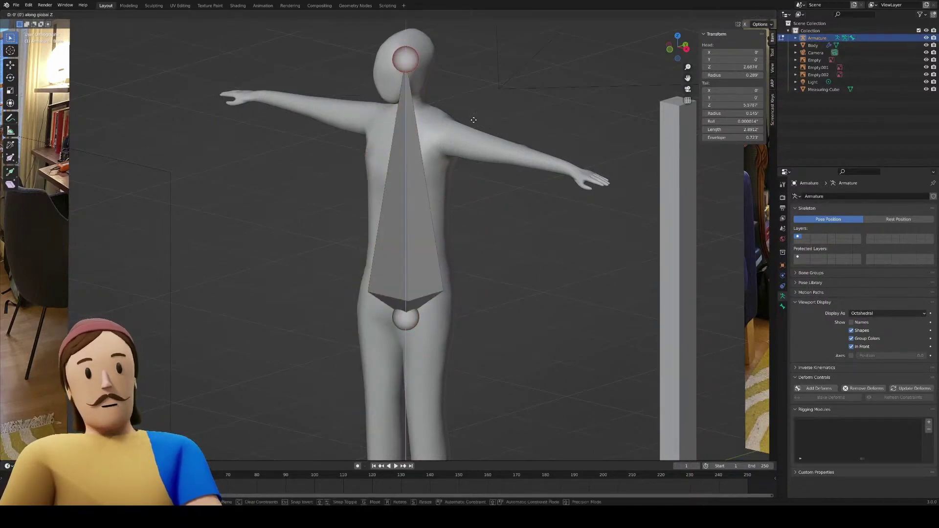
click(450, 334)
scroll(452, 333, up, 4)
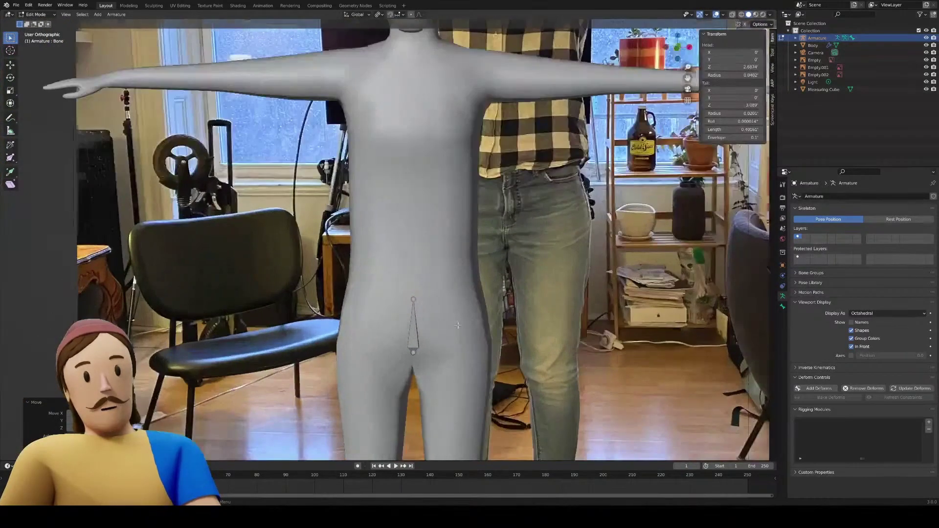
key(g)
key(z)
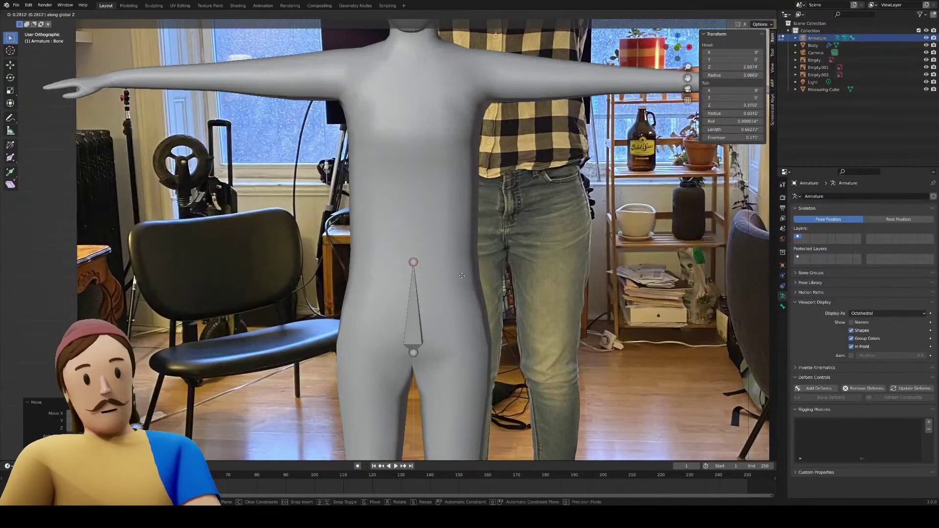
click(460, 280)
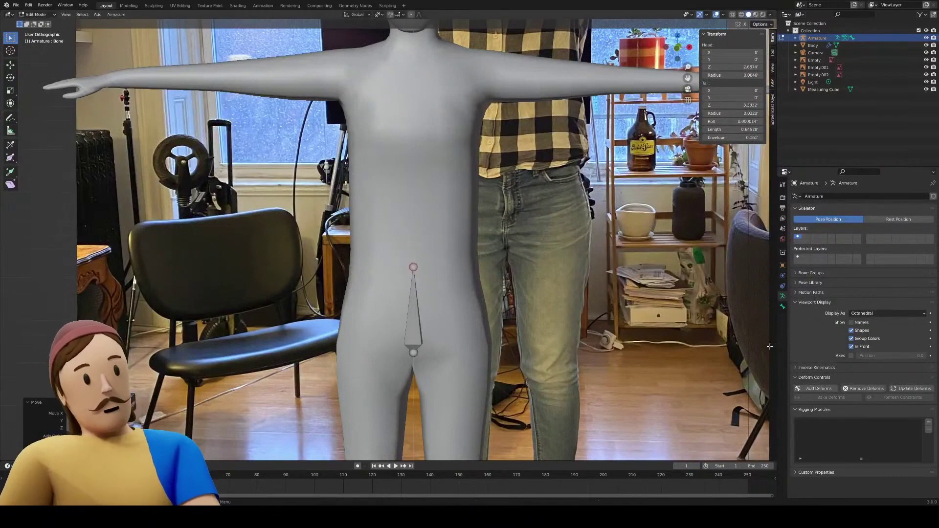
middle_drag(431, 325, 450, 316)
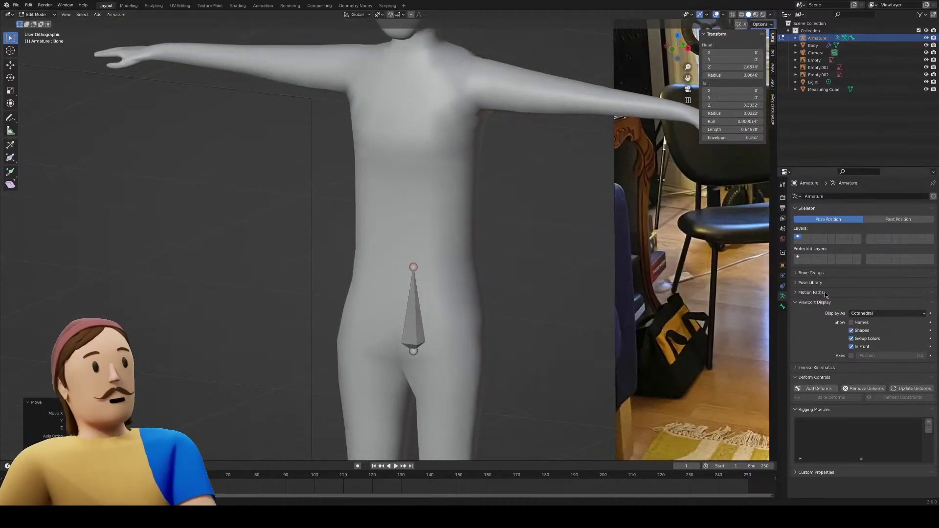
Try B-Bone and Wire bone display styles, then return to Octahedral
click(868, 314)
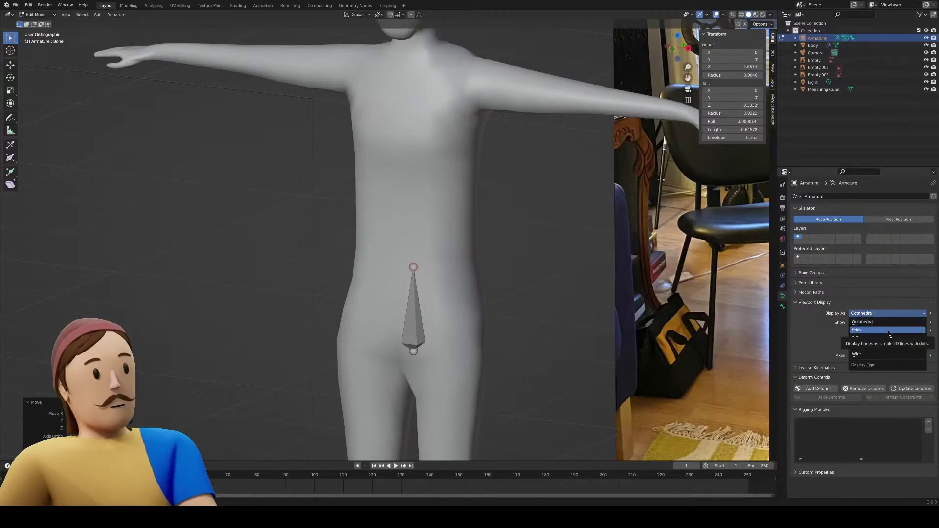
click(887, 339)
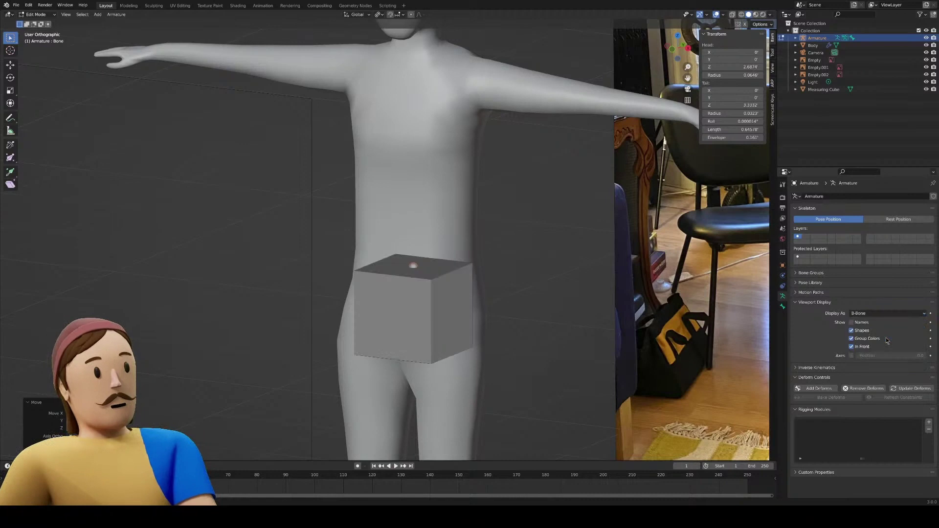
click(883, 314)
click(861, 354)
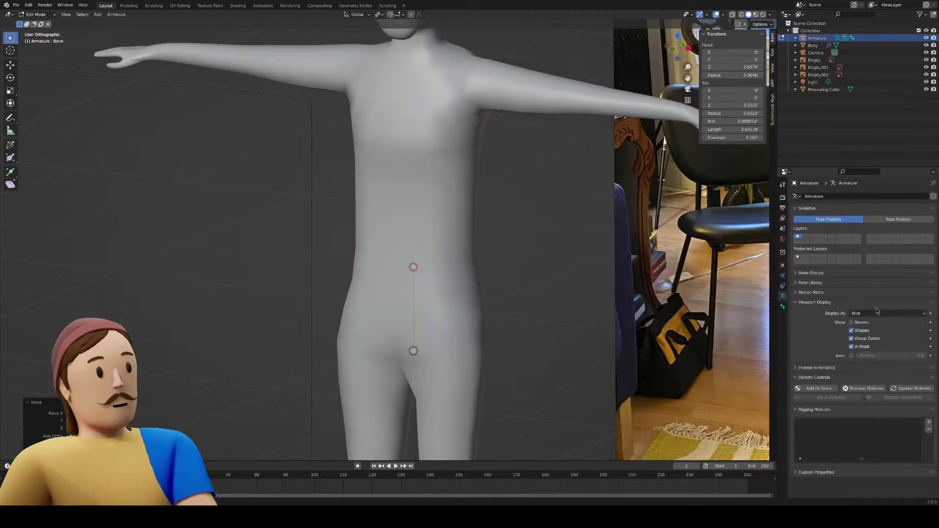
click(874, 314)
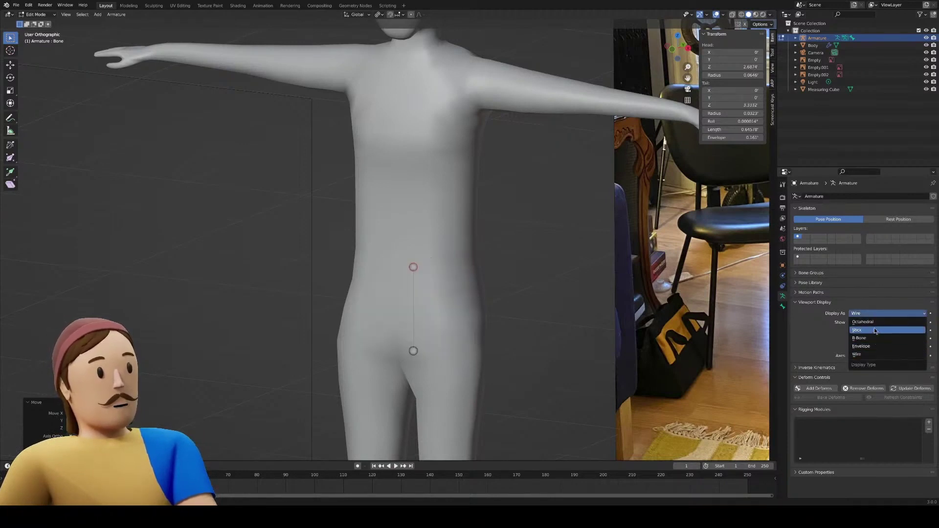
click(875, 322)
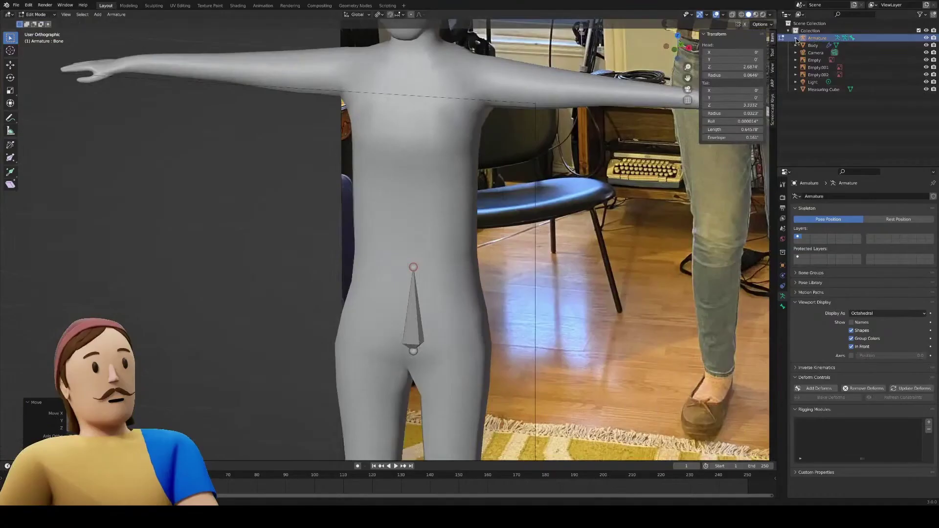
Expand the Armature and its armature data in the Outliner to show the bone
click(796, 38)
click(803, 45)
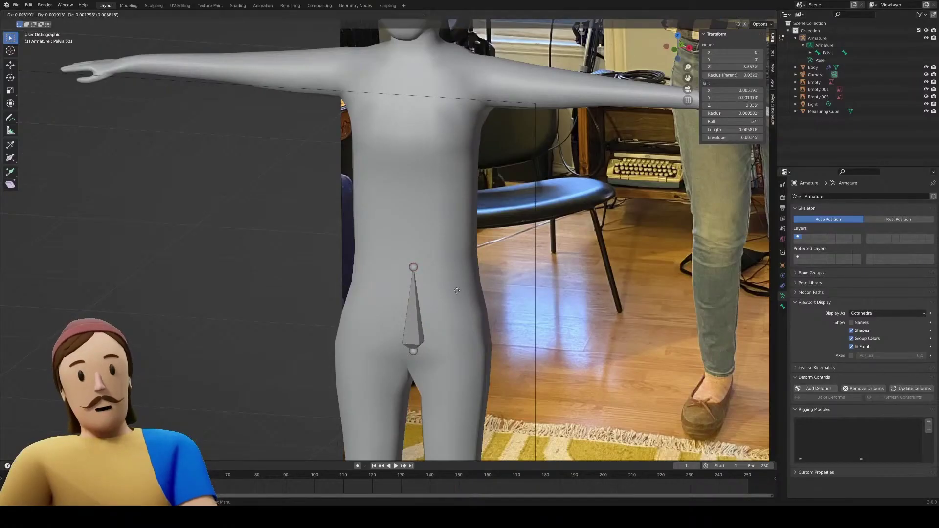
Extrude a vertical bone up from the pelvis, rename Pelvis.001 to Spine1, and check the spine
key(e)
key(z)
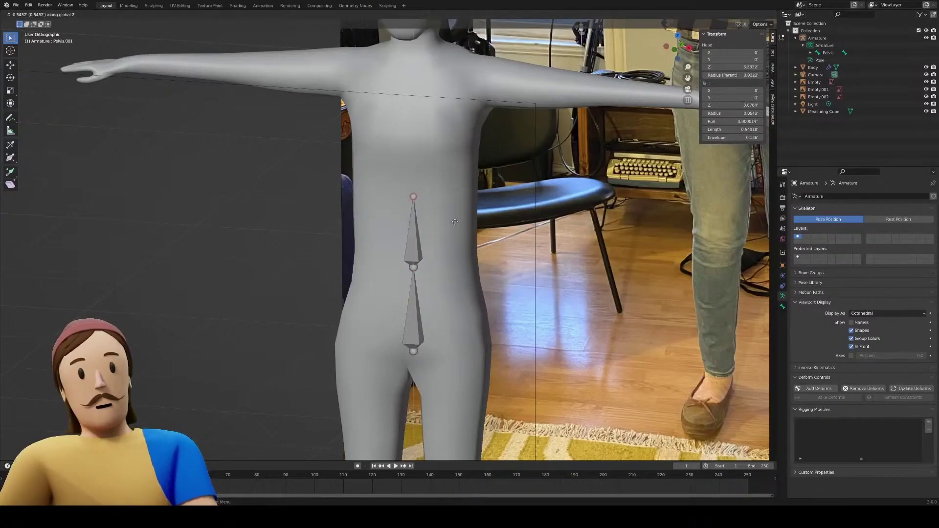
click(456, 221)
scroll(458, 236, down, 2)
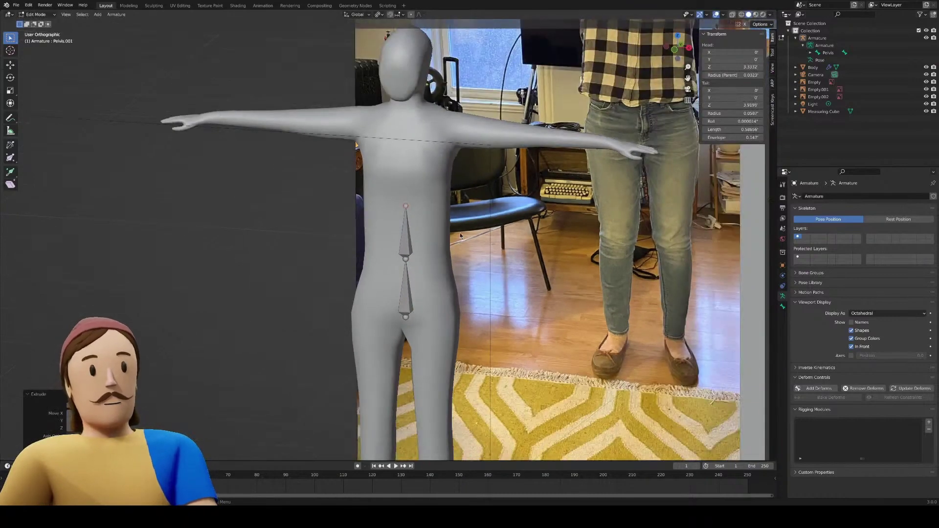
click(812, 52)
double_click(839, 60)
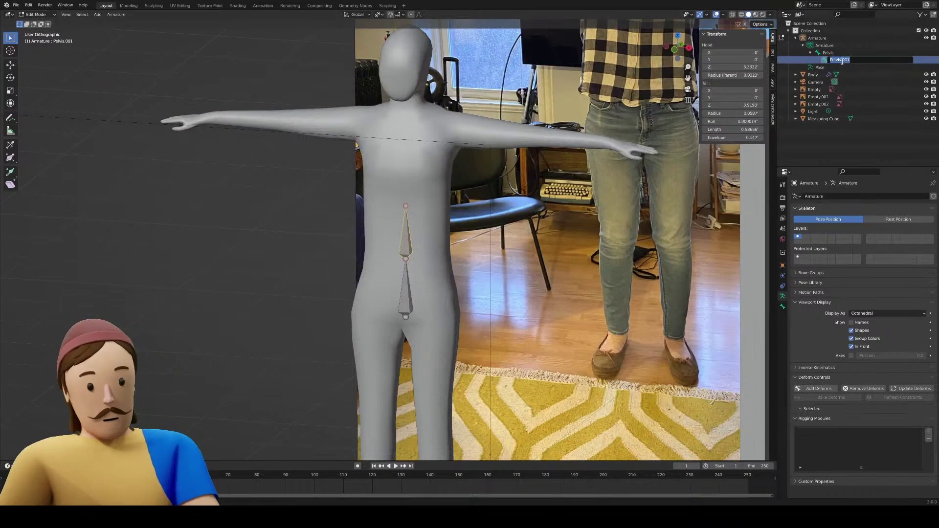
key(Return)
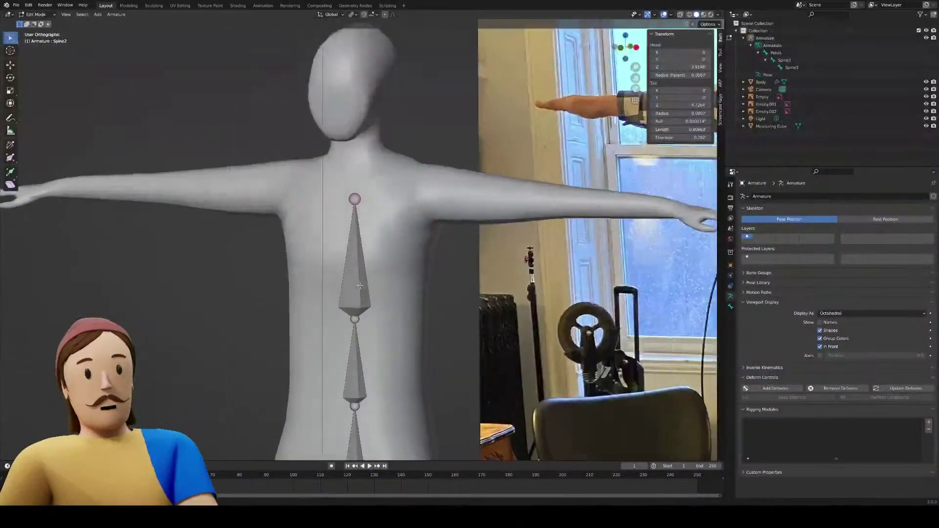
middle_drag(419, 241, 391, 208)
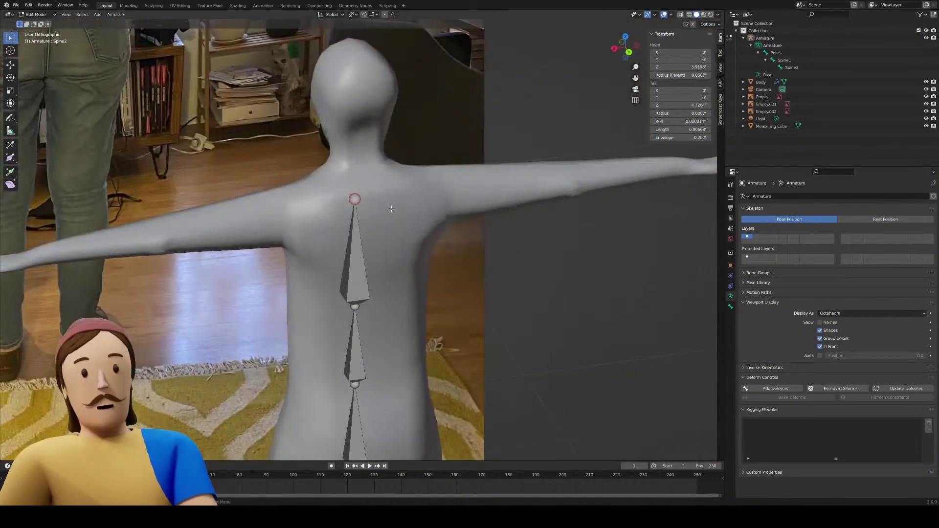
scroll(396, 221, down, 3)
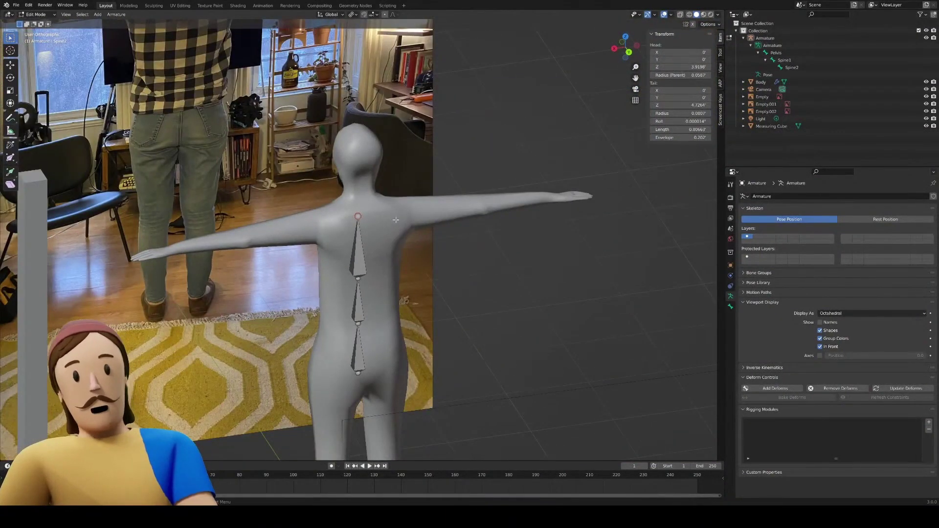
middle_drag(397, 221, 409, 243)
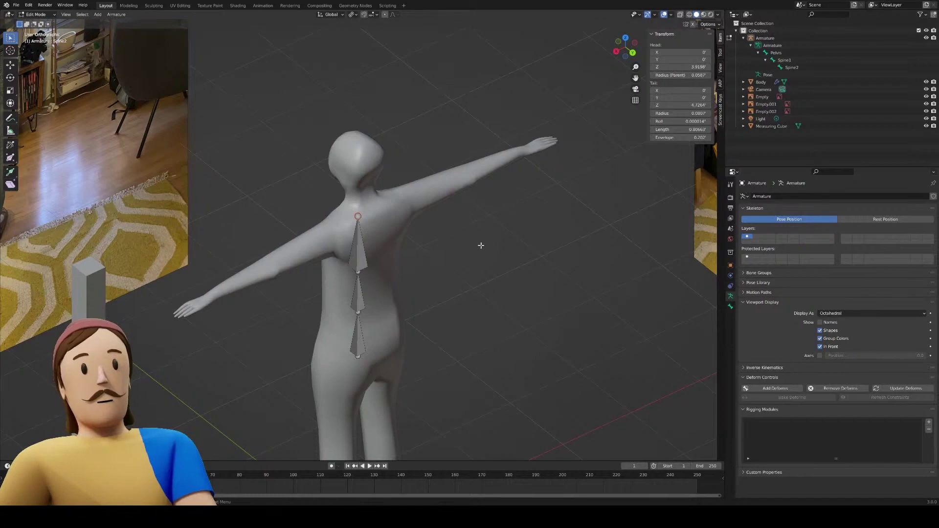
middle_drag(476, 246, 568, 216)
Select Spine2 and scale it slightly shorter to match the reference photo
click(364, 267)
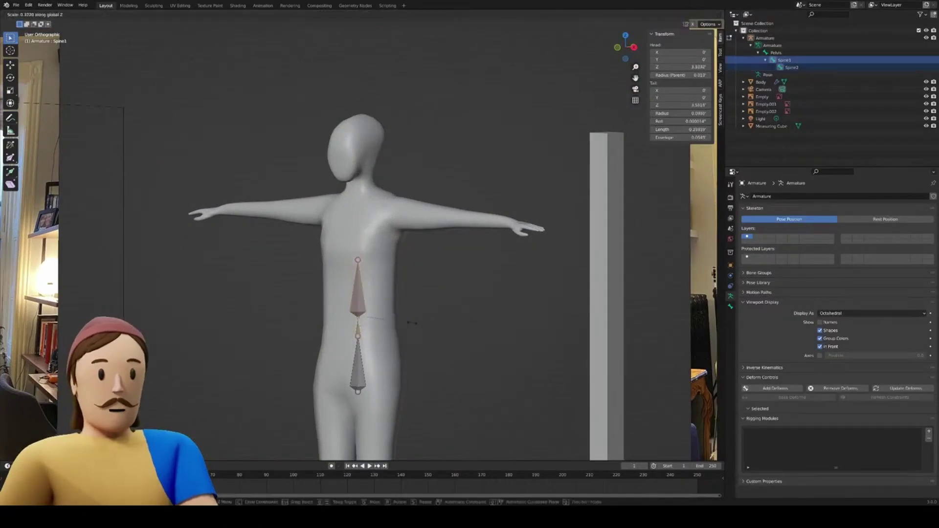
click(364, 266)
key(s)
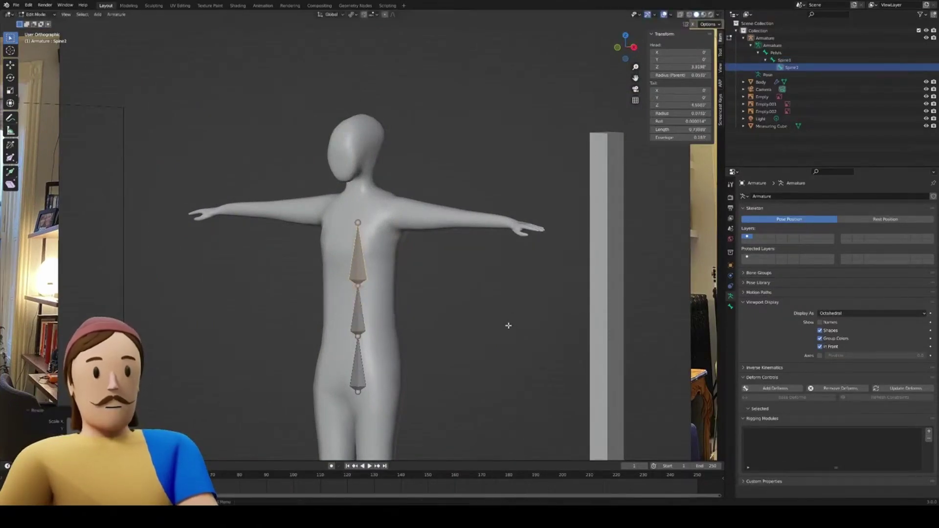
click(508, 326)
middle_drag(406, 309, 414, 314)
scroll(413, 315, up, 2)
key(s)
click(390, 276)
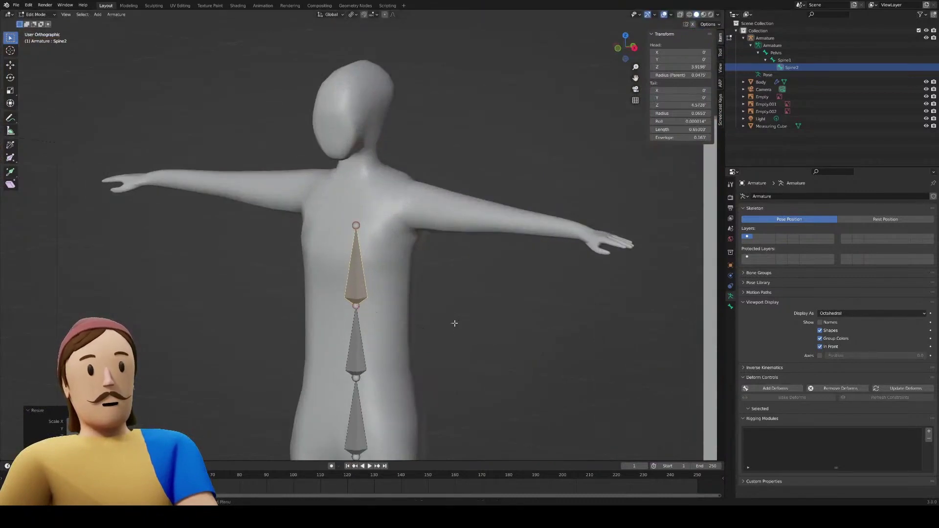
Extrude a new bone from Spine2's tip to the neck and rename it Spine3
click(355, 225)
key(e)
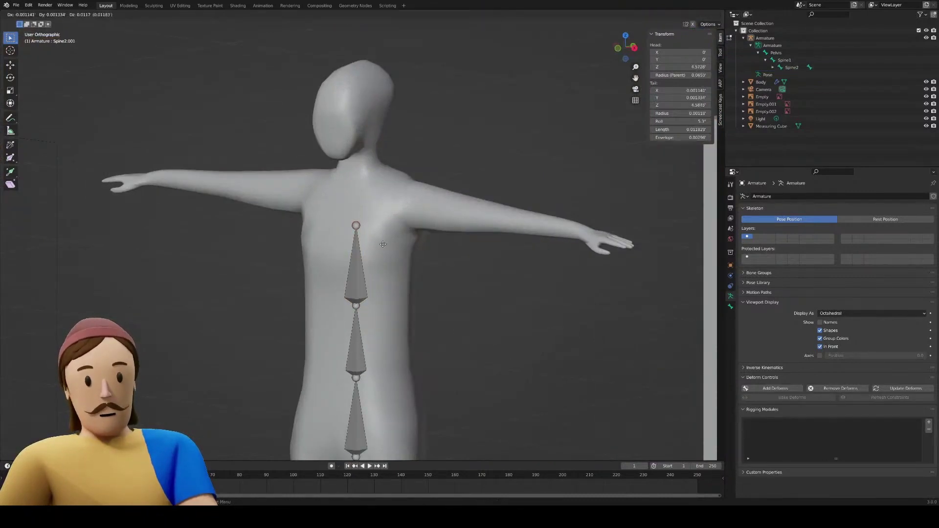
click(386, 186)
click(773, 67)
click(804, 75)
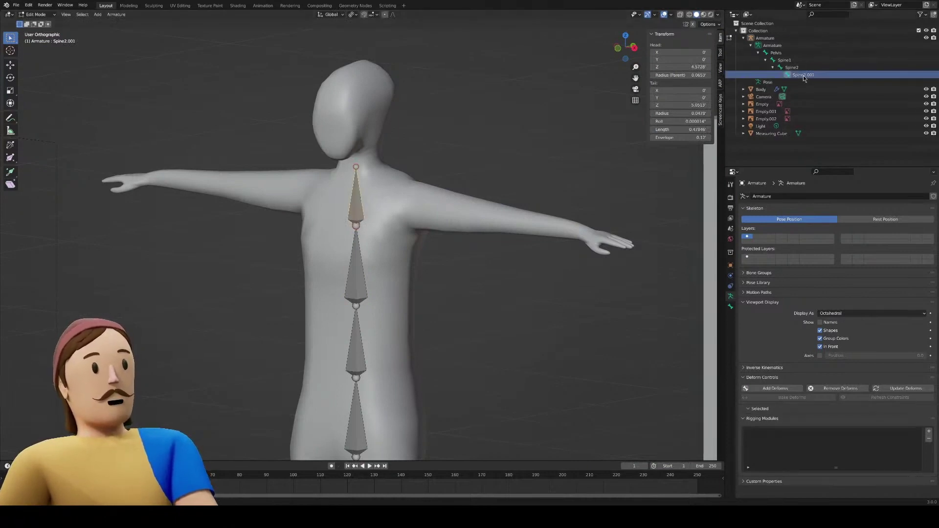
double_click(805, 76)
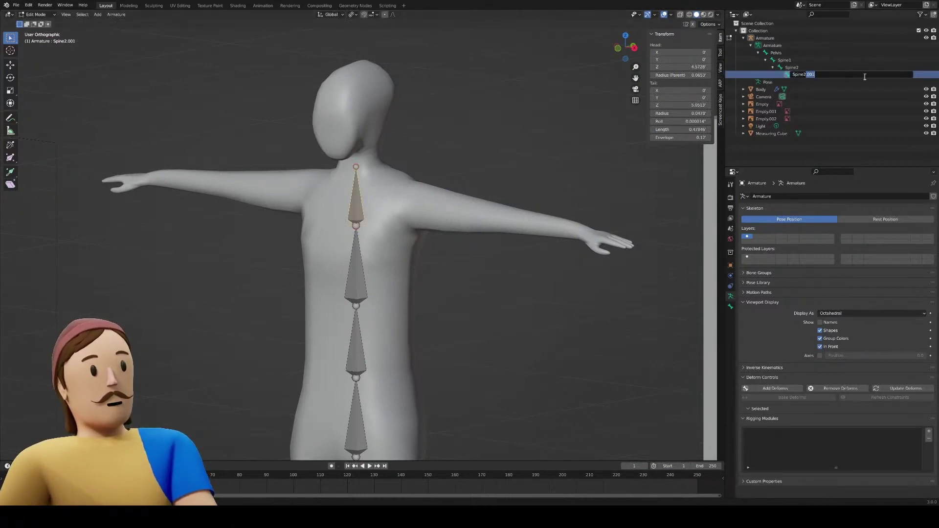
key(BackSpace)
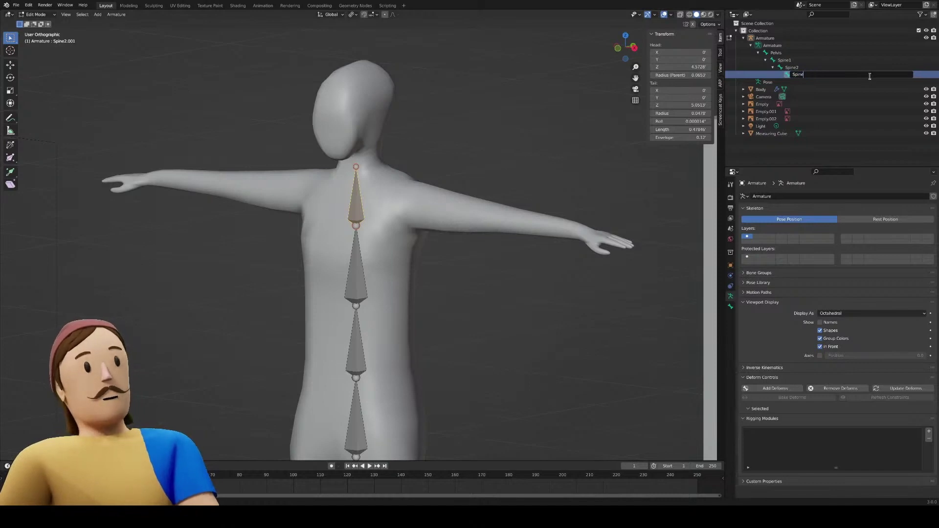
text(3)
key(Return)
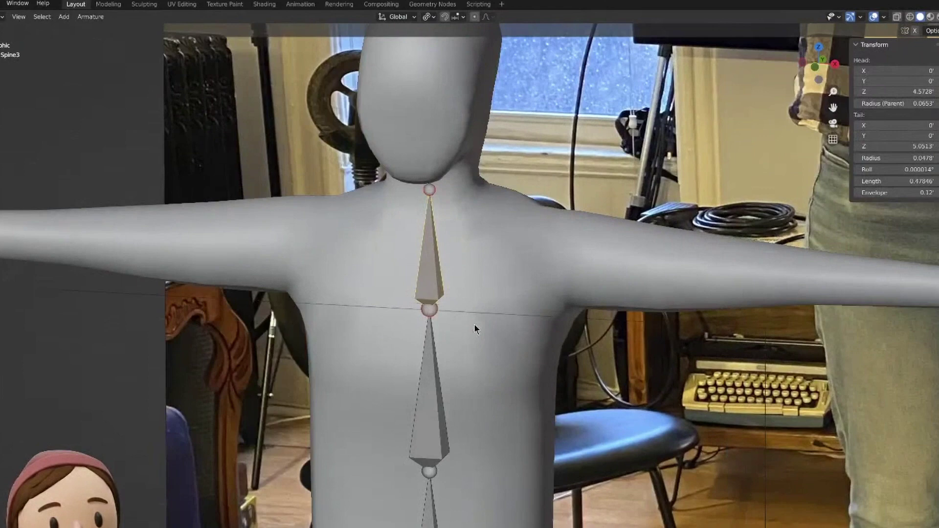
Extrude a single bone from the top of the spine toward the right shoulder, then undo it
shift+middle_drag(467, 307, 359, 351)
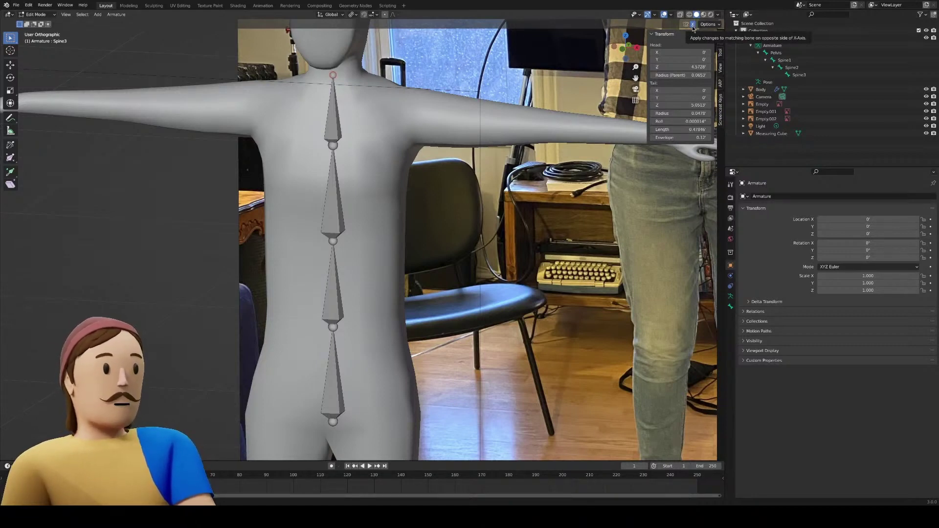
key(e)
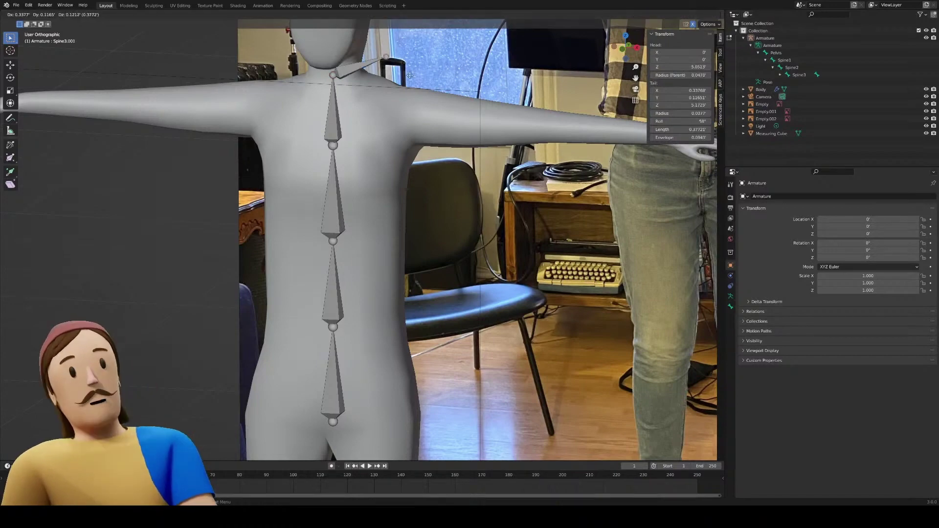
click(422, 109)
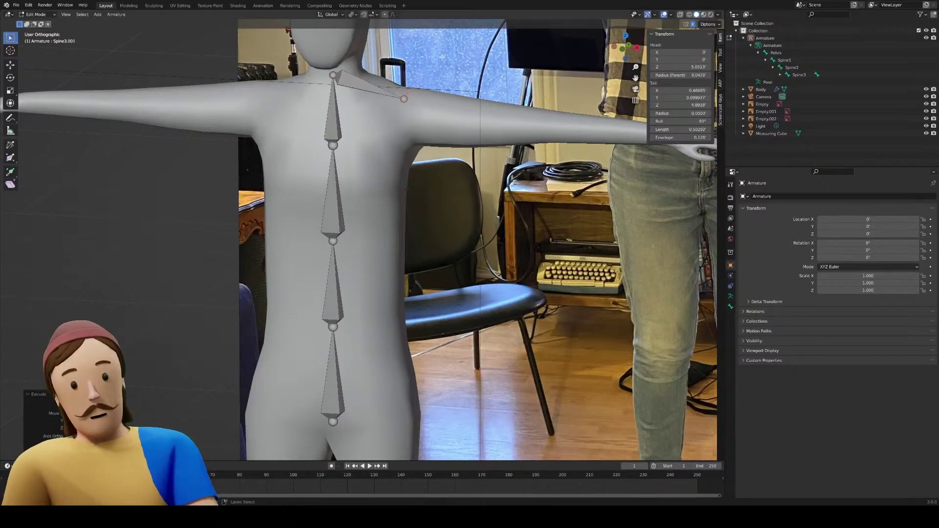
scroll(395, 79, up, 2)
key(ctrl+z)
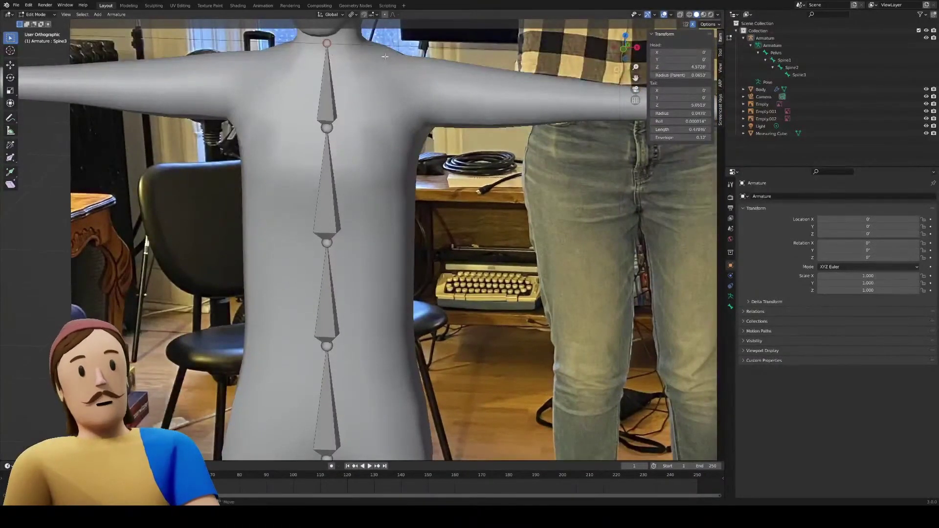
Extrude the mirrored Spine3_L and Spine3_R bones from Spine3's tip to shoulder height
shift+middle_drag(385, 57, 345, 123)
key(shift+e)
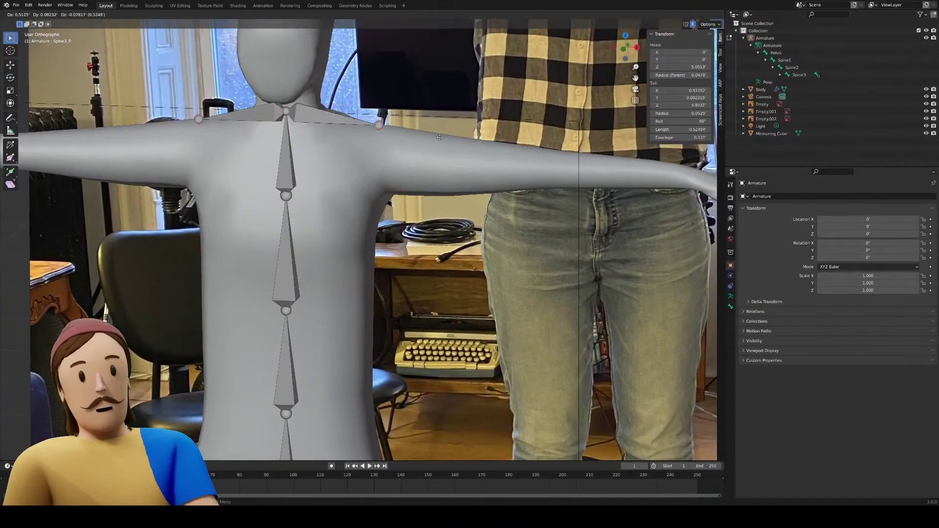
click(455, 111)
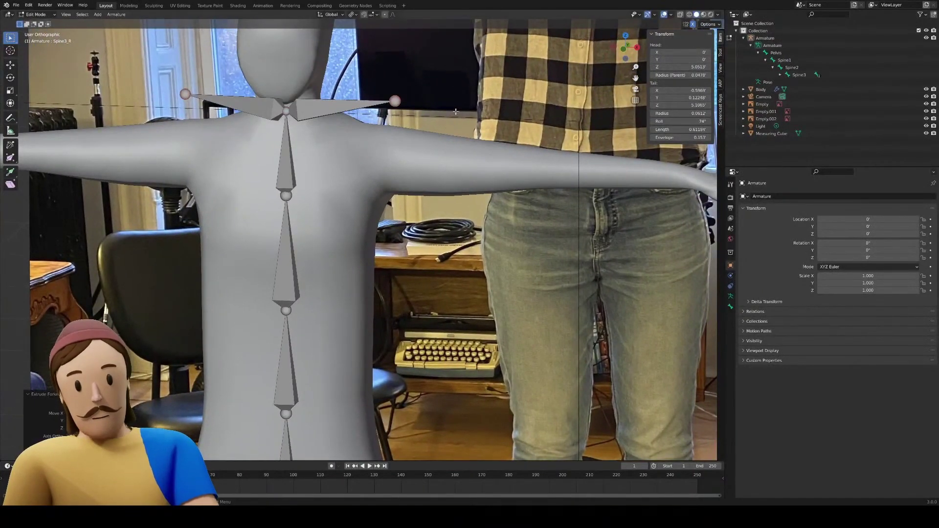
click(337, 109)
key(g)
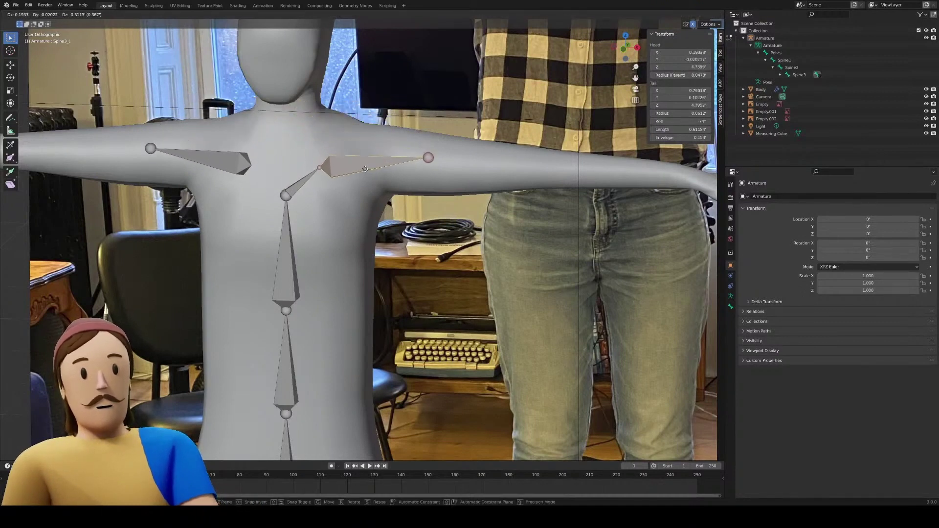
key(Escape)
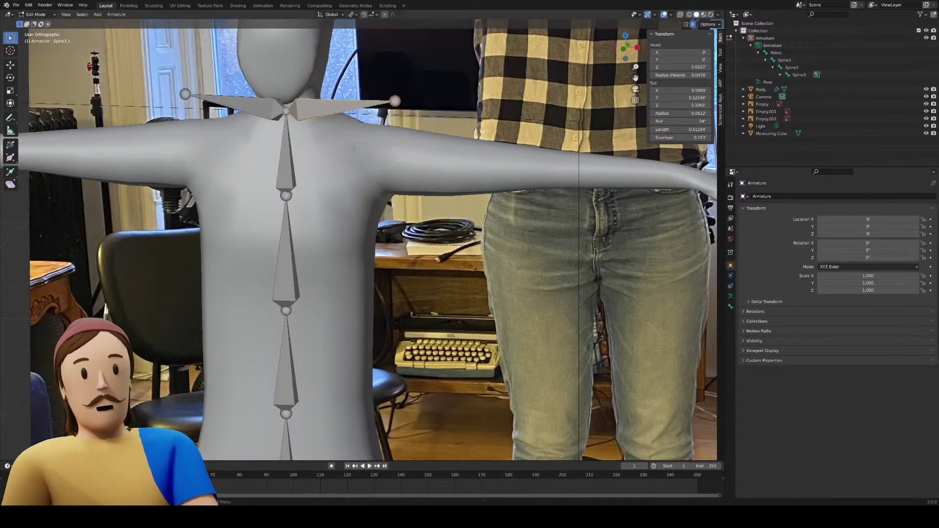
Untick Connected in the shoulder bones' Relations and try lowering them, undoing the move
click(730, 307)
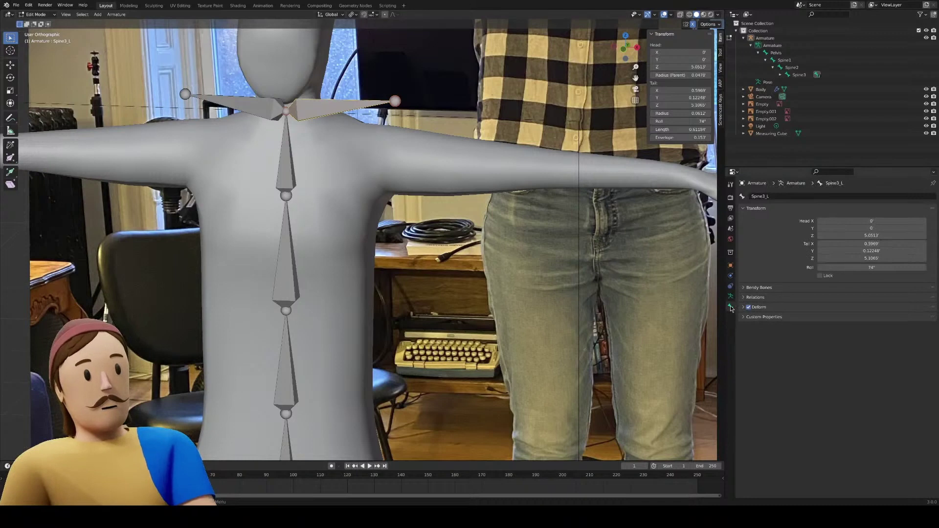
click(762, 297)
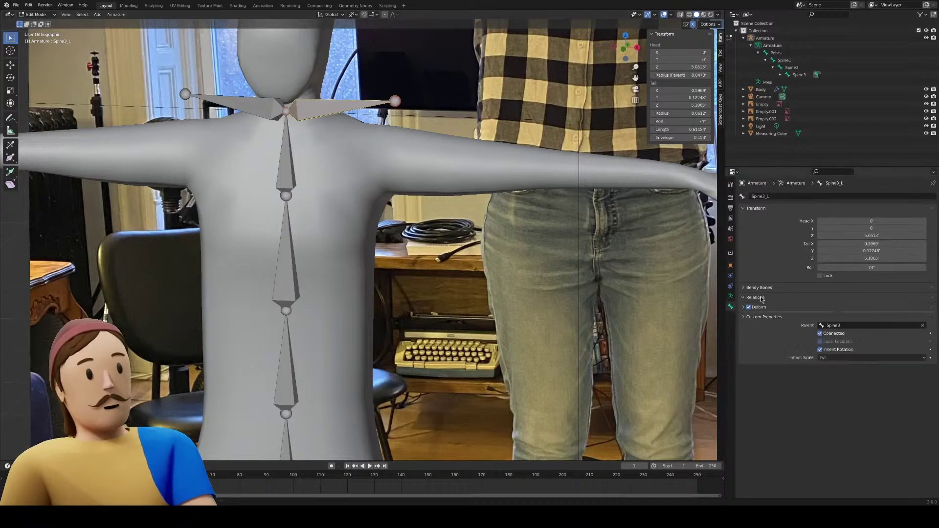
click(821, 334)
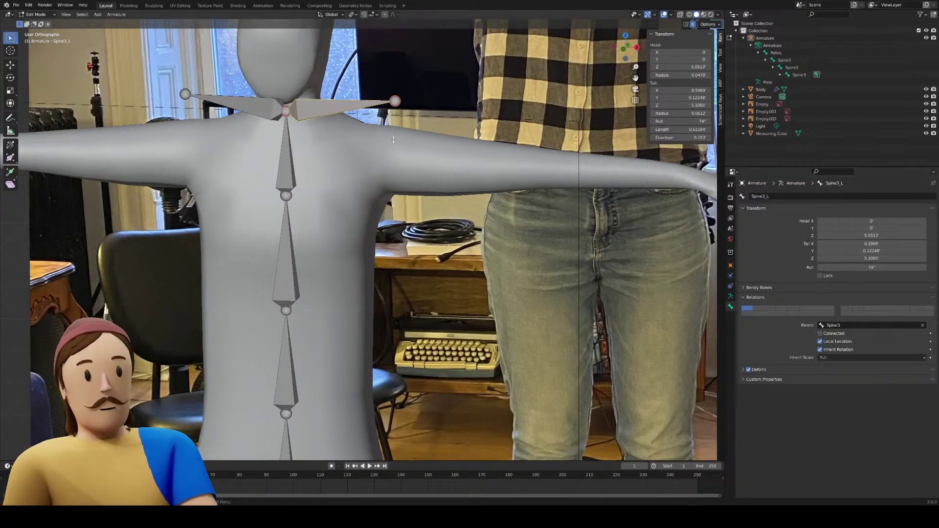
key(g)
click(254, 146)
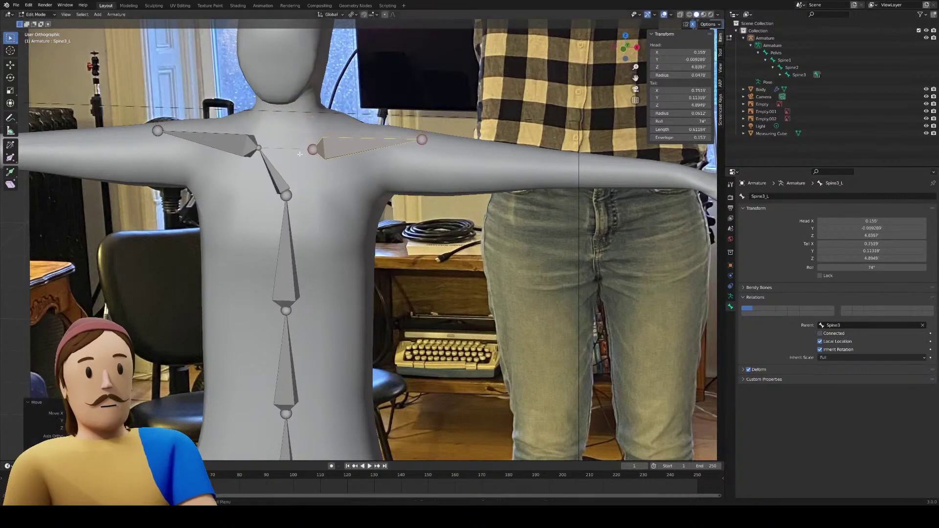
click(214, 140)
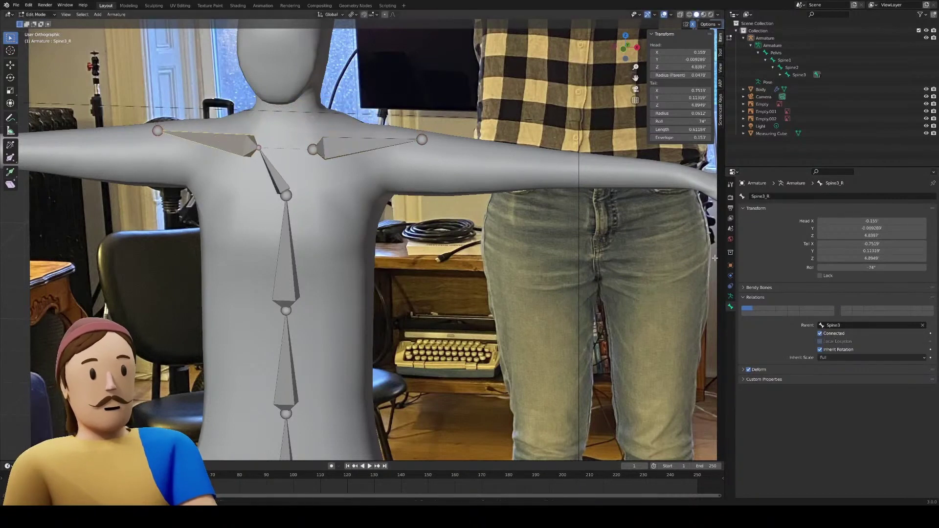
click(820, 334)
key(ctrl+z)
key(ctrl+z)
key(ctrl+z)
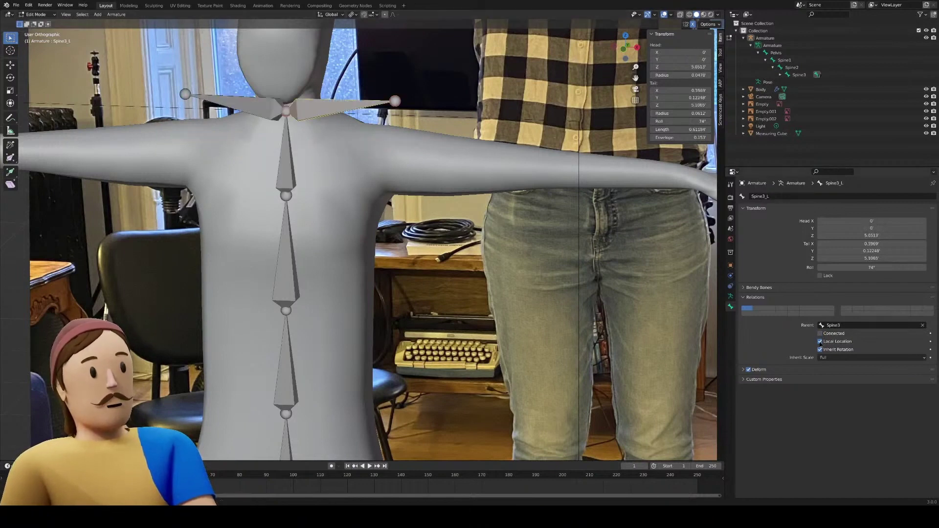
click(820, 333)
Disconnect Spine3_L from the neck joint and lower both shoulder bones toward the shoulders
key(g)
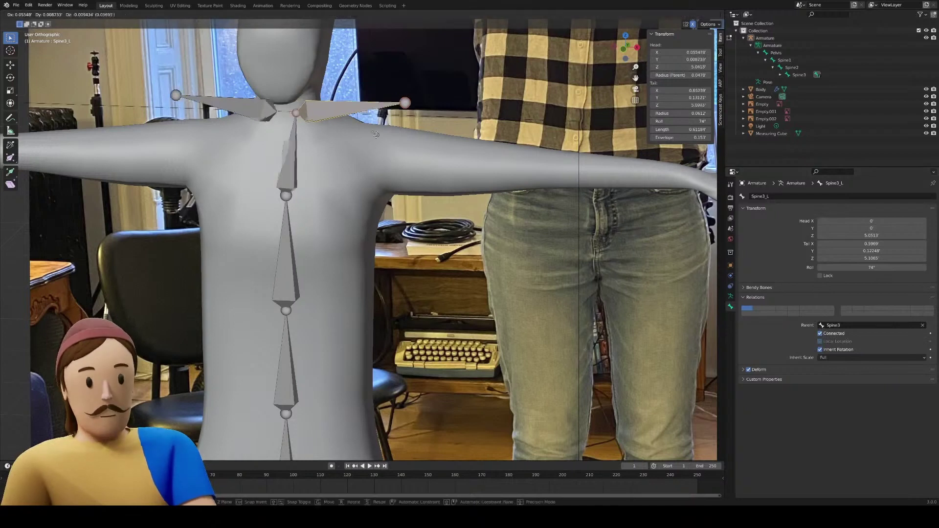
right_click(425, 162)
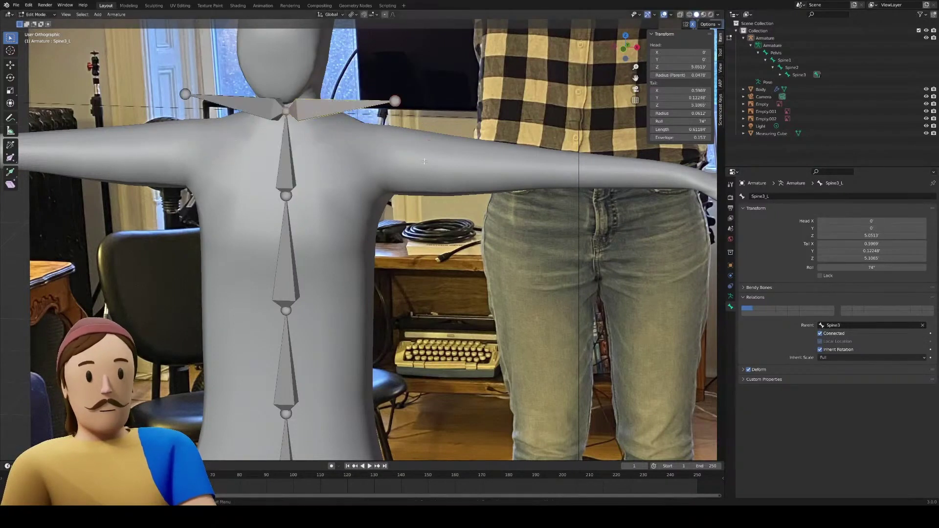
click(260, 106)
click(324, 115)
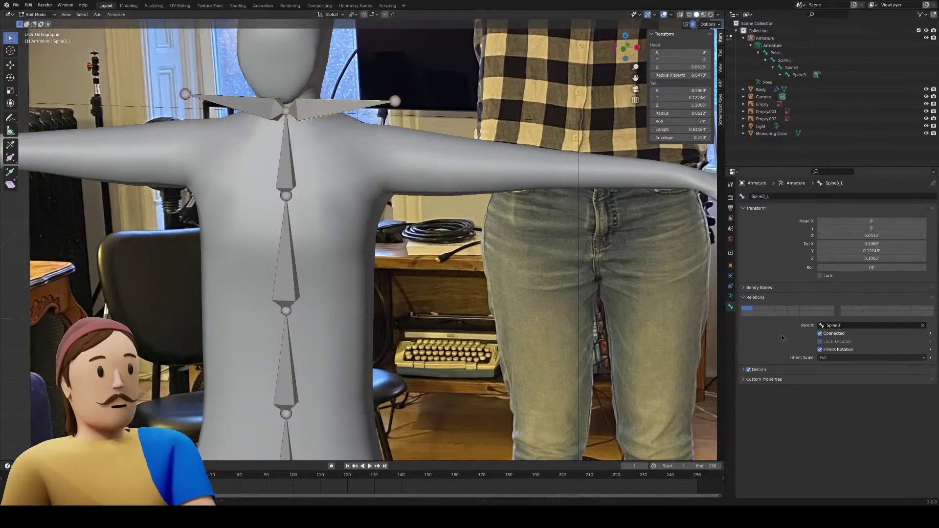
click(820, 334)
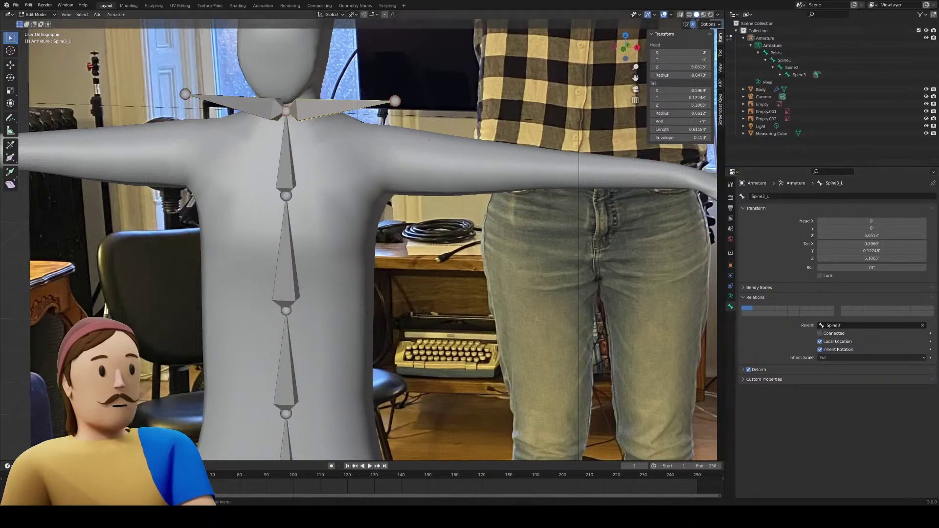
click(273, 107)
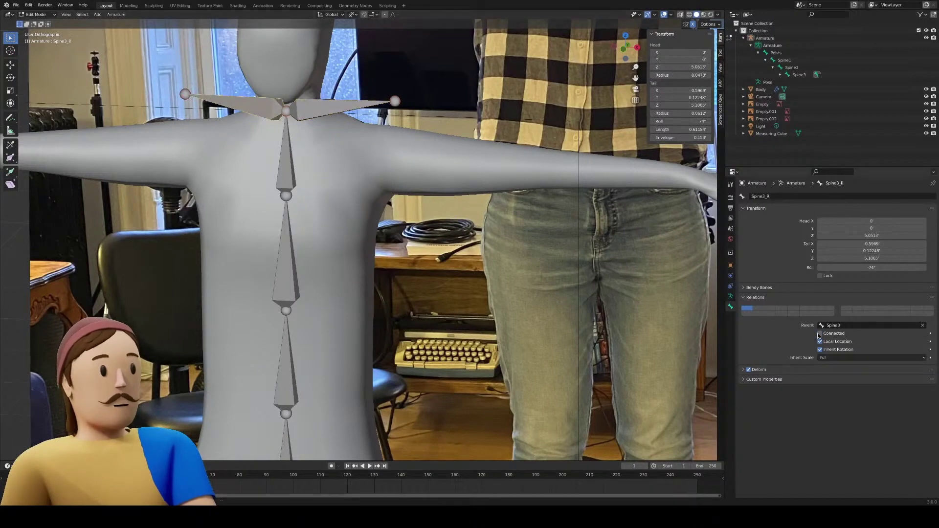
click(337, 108)
key(g)
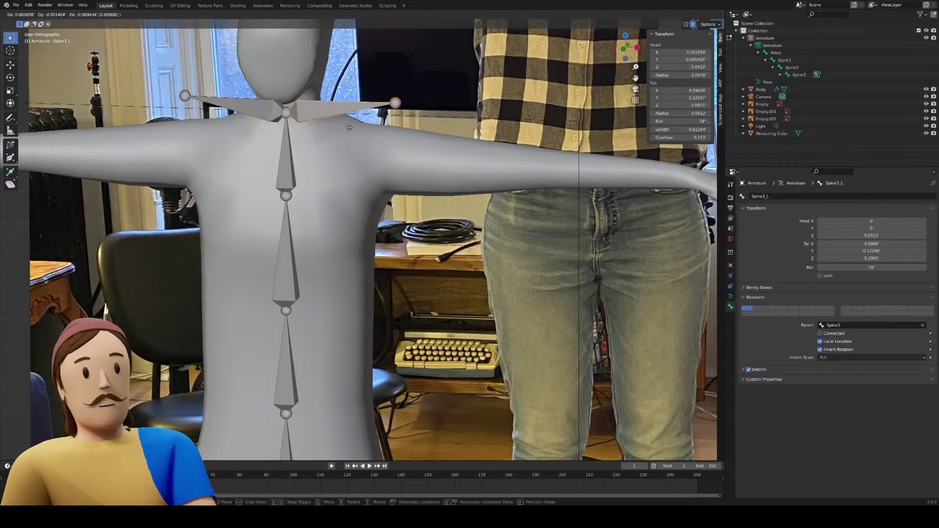
click(368, 167)
Scale both shoulder bones shorter along the collarbones, then check them from the top view
middle_drag(368, 167, 359, 184)
scroll(359, 184, up, 4)
scroll(374, 130, down, 4)
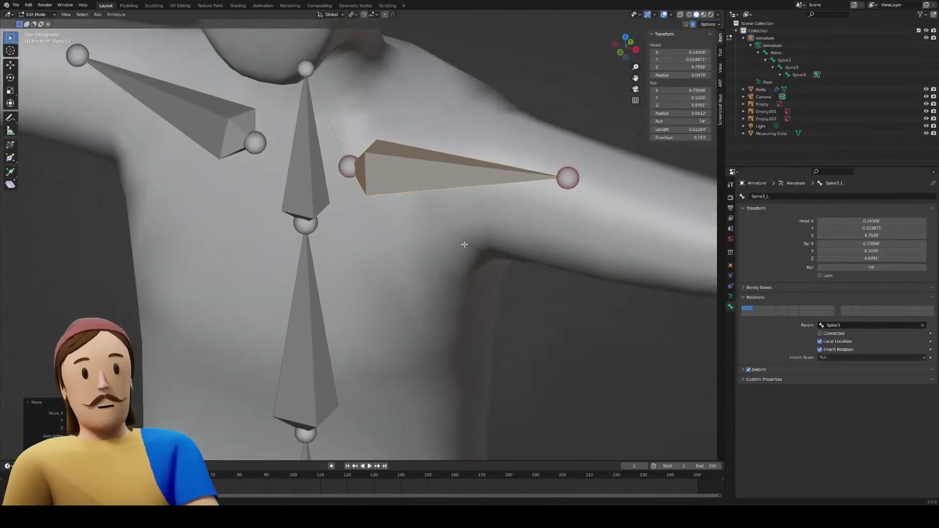
key(s)
scroll(494, 199, down, 2)
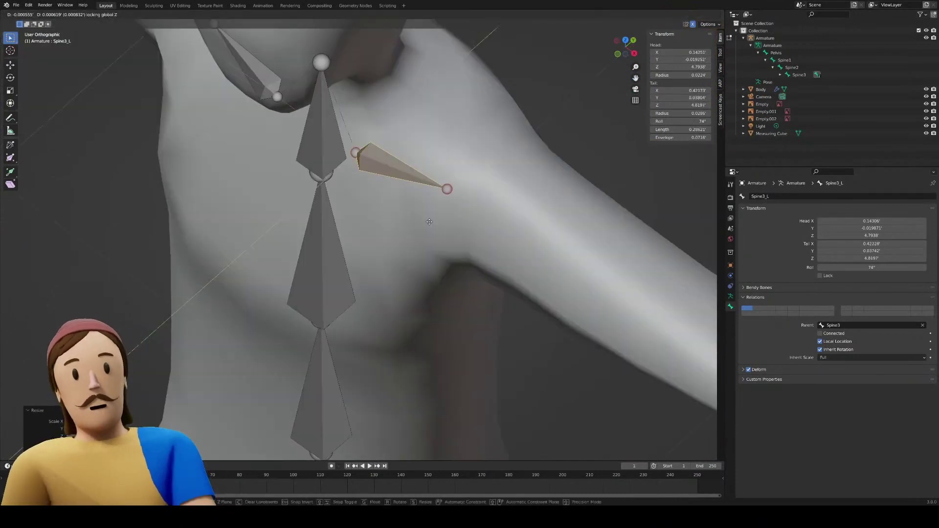
click(407, 217)
middle_drag(407, 216, 430, 244)
scroll(416, 230, down, 2)
scroll(437, 255, up, 3)
key(KP_7)
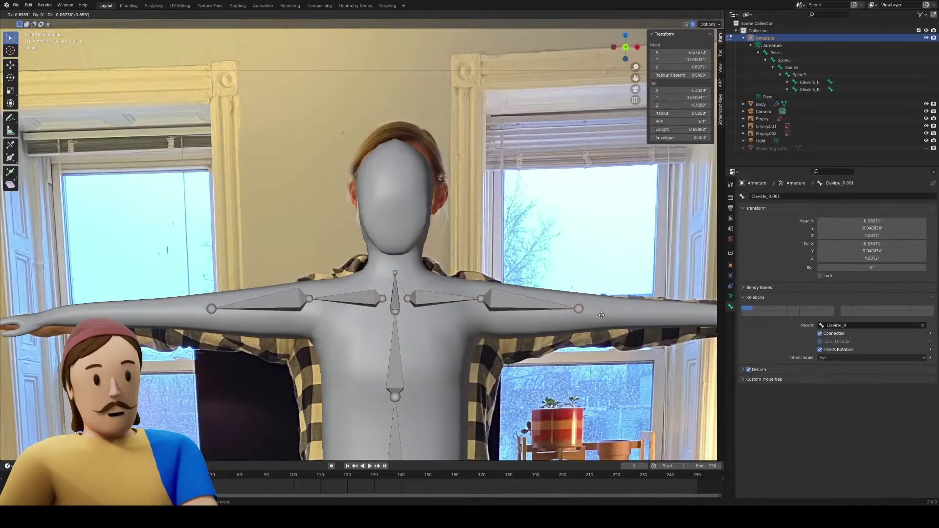
Stretch the mirrored upper-arm bones along the arms and reposition the shoulder joint
click(597, 314)
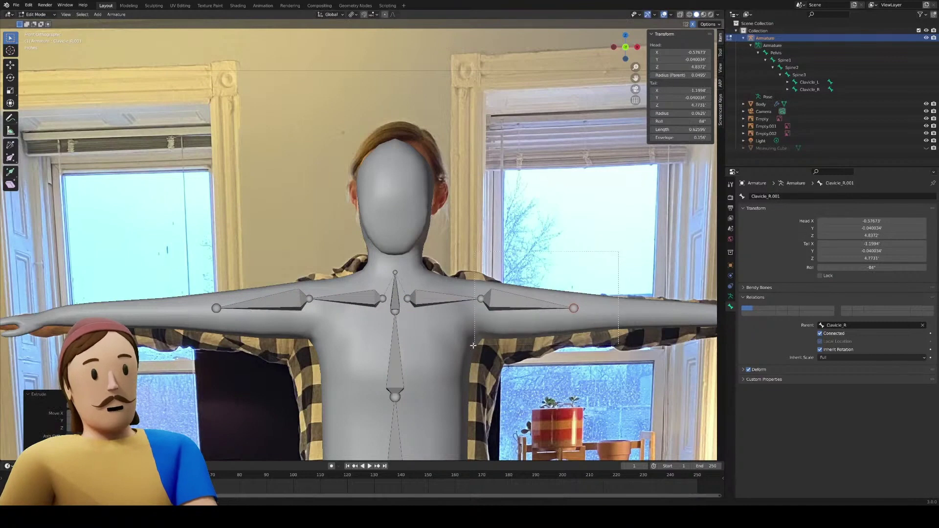
key(g)
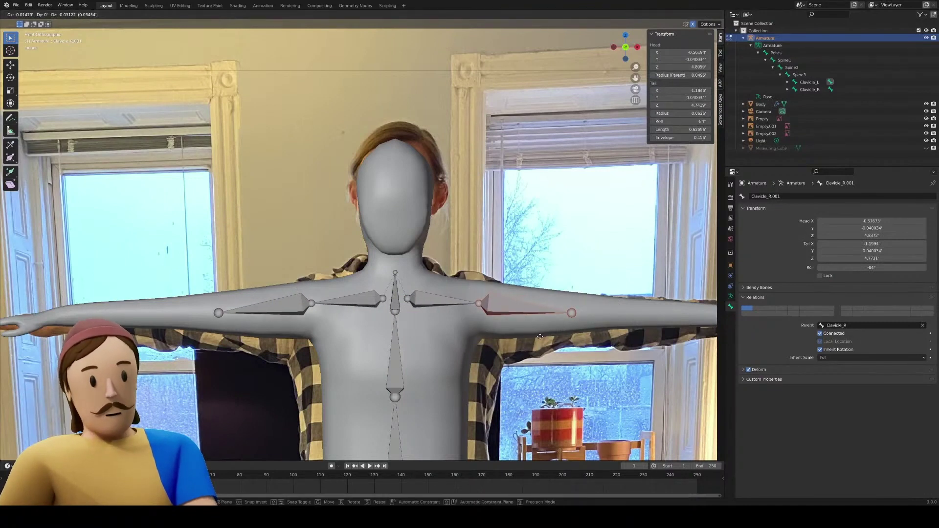
click(584, 338)
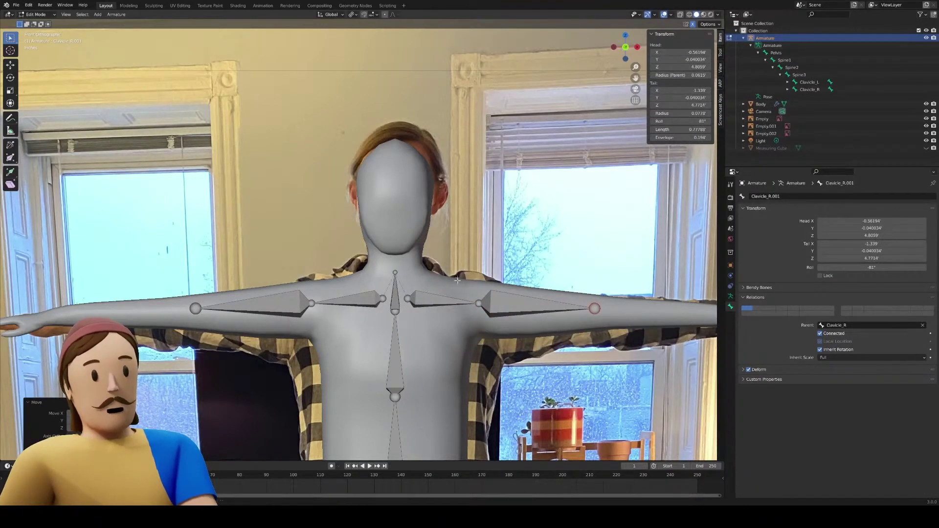
drag(464, 292, 484, 310)
key(g)
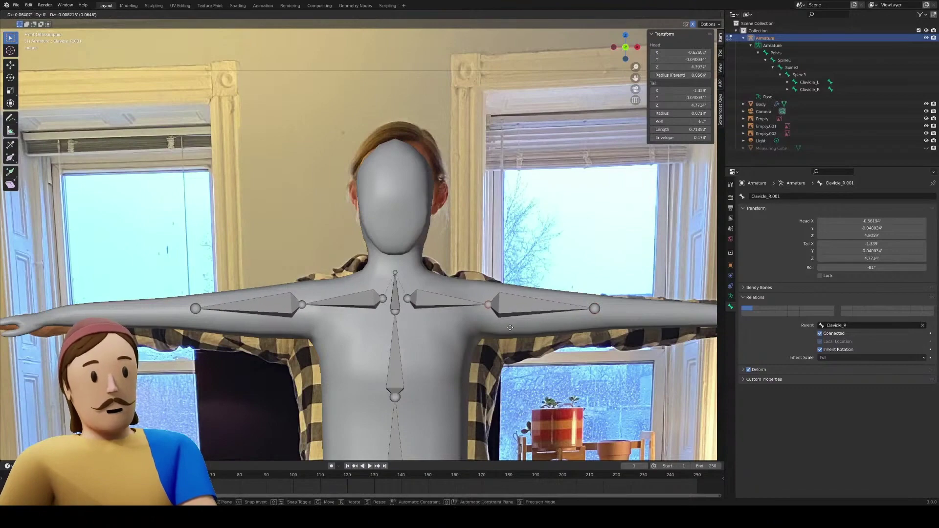
click(511, 327)
click(572, 308)
Check the front and side views, then move the clavicle bones along the Y axis
shift+middle_drag(609, 325, 495, 324)
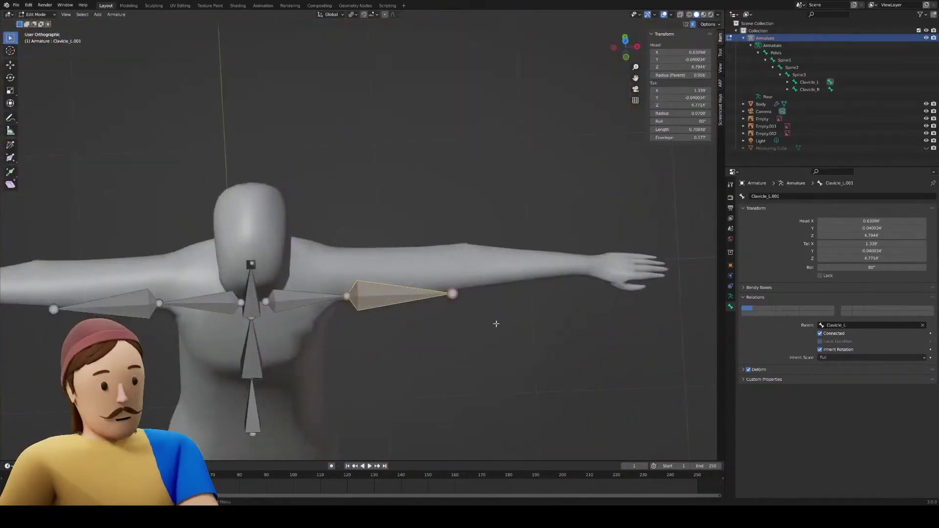
key(KP_1)
key(KP_3)
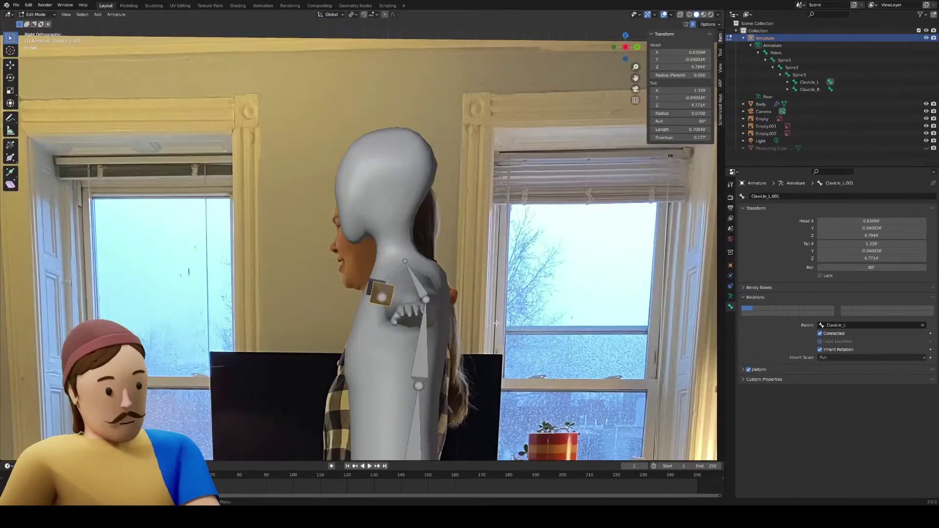
middle_drag(503, 255, 455, 312)
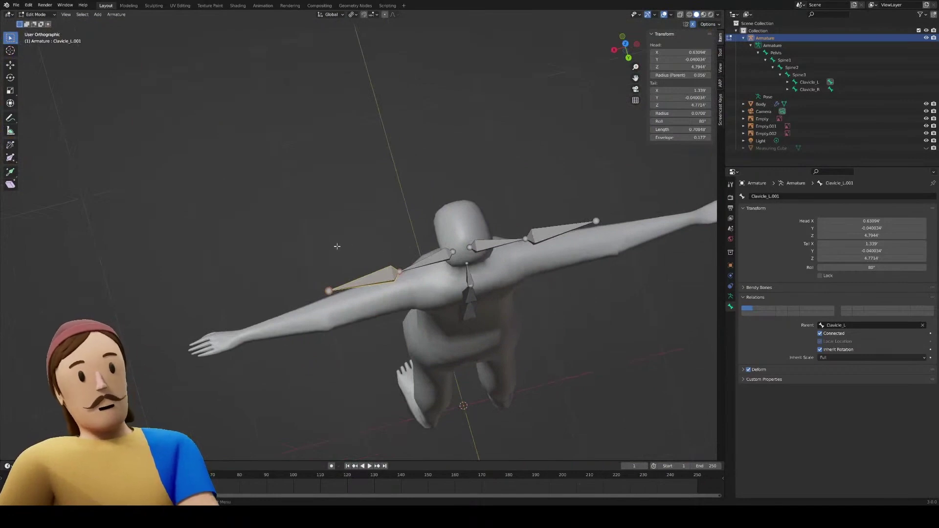
middle_drag(558, 222, 451, 276)
key(g)
key(y)
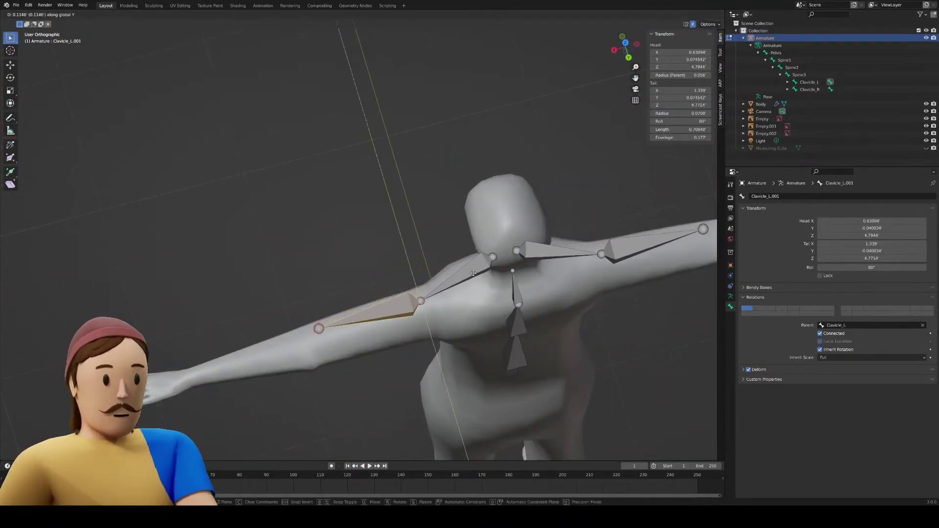
click(493, 259)
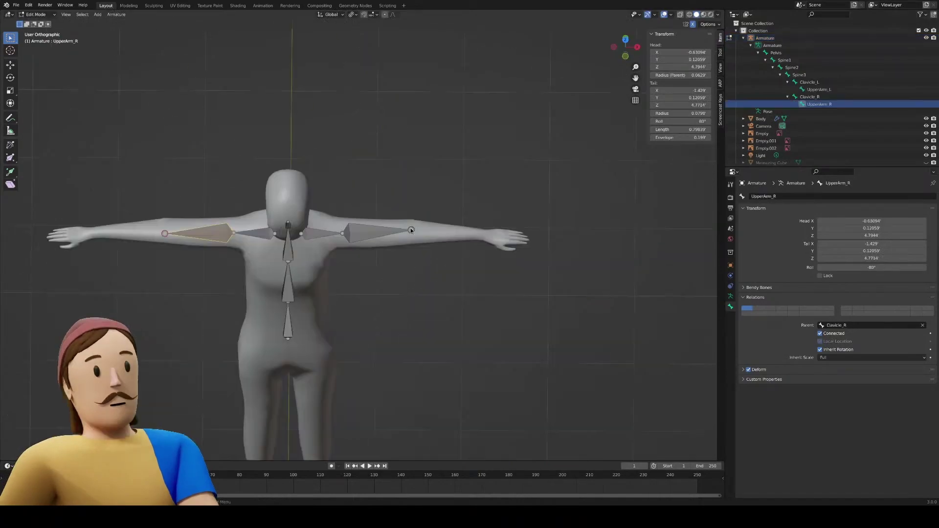
Extrude mirrored forearm bones from the elbows down to the wrists
click(411, 229)
key(shift+e)
click(488, 241)
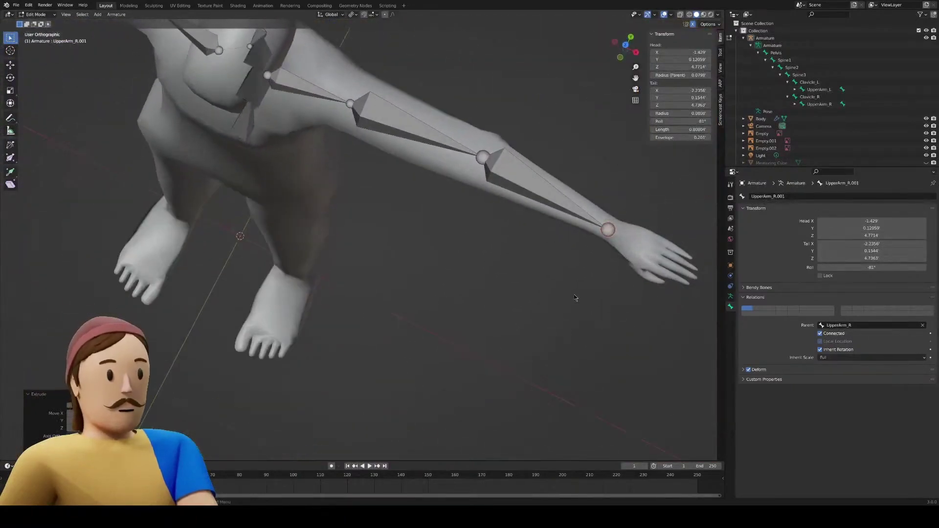
key(g)
key(shift+z)
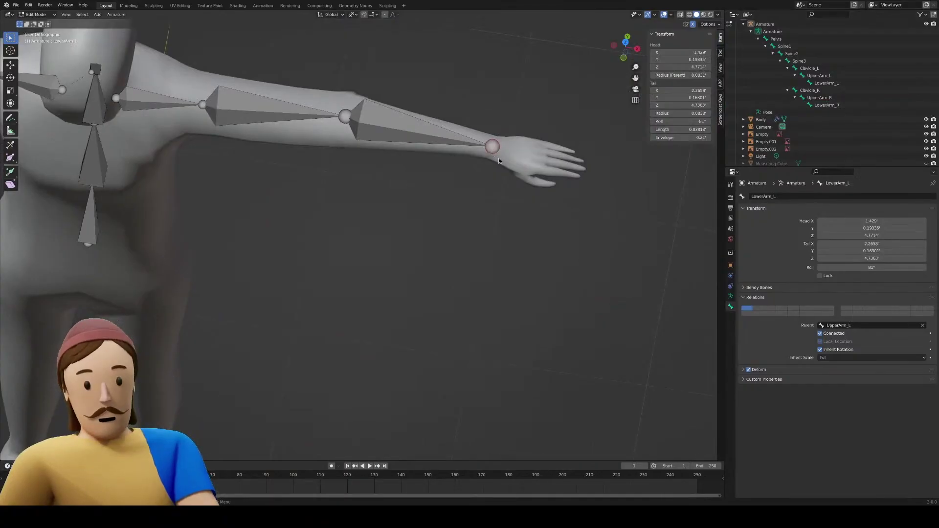
Extrude a hand bone from the left wrist and duplicate it in place
key(e)
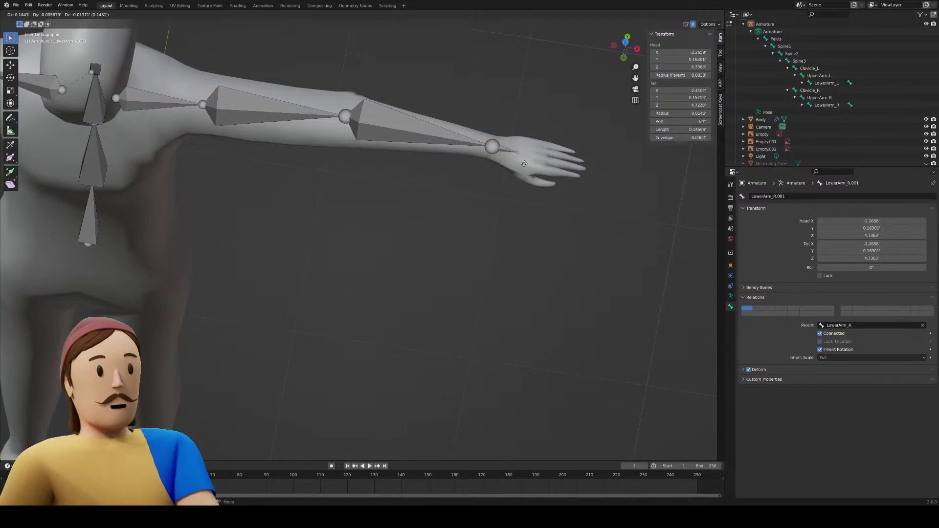
click(532, 166)
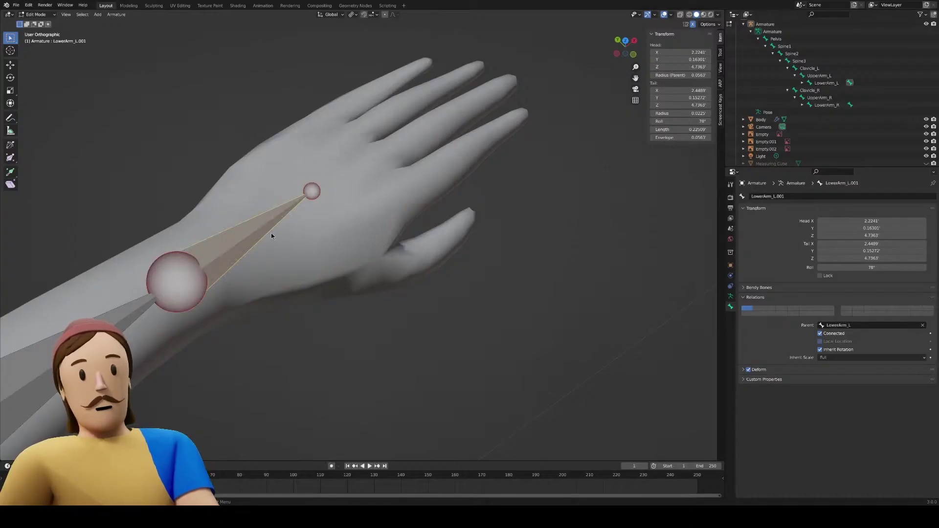
key(shift+d)
right_click(443, 186)
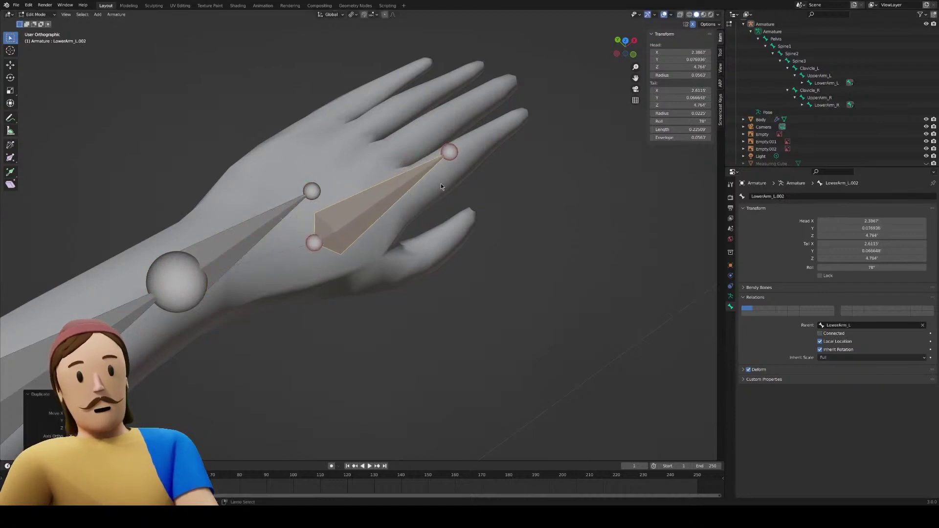
Move the small duplicate bone onto the back of the hand, then select hand bone LowerArm_L.001
scroll(269, 236, down, 10)
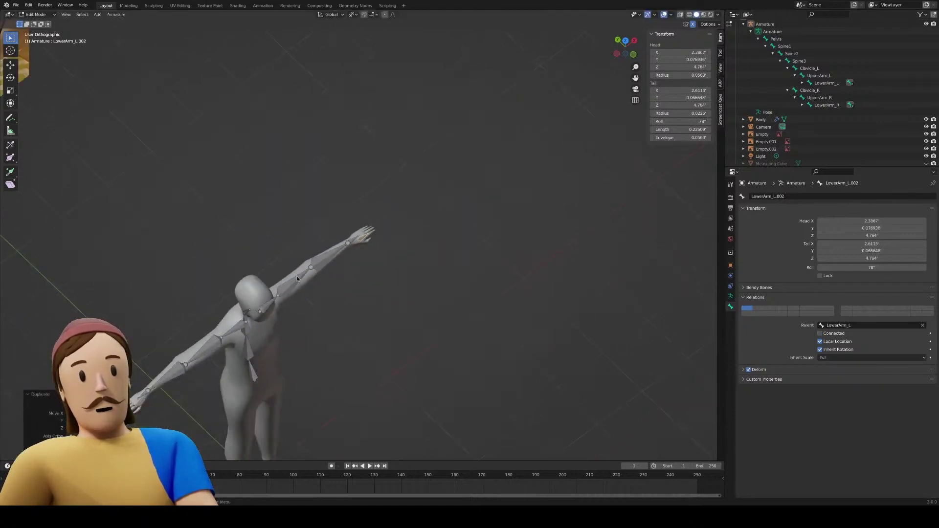
scroll(352, 231, up, 10)
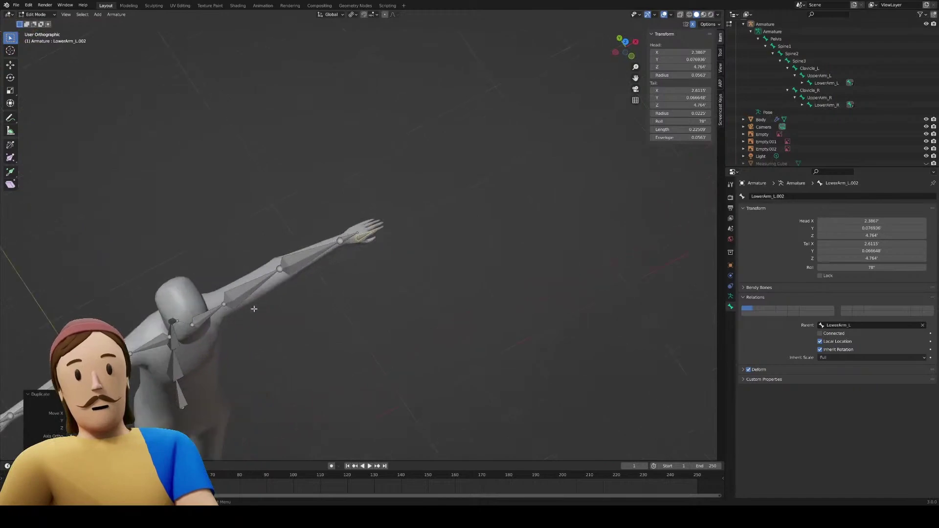
middle_drag(352, 231, 325, 271)
key(g)
click(414, 256)
middle_drag(414, 256, 352, 196)
click(343, 156)
key(ctrl+Tab)
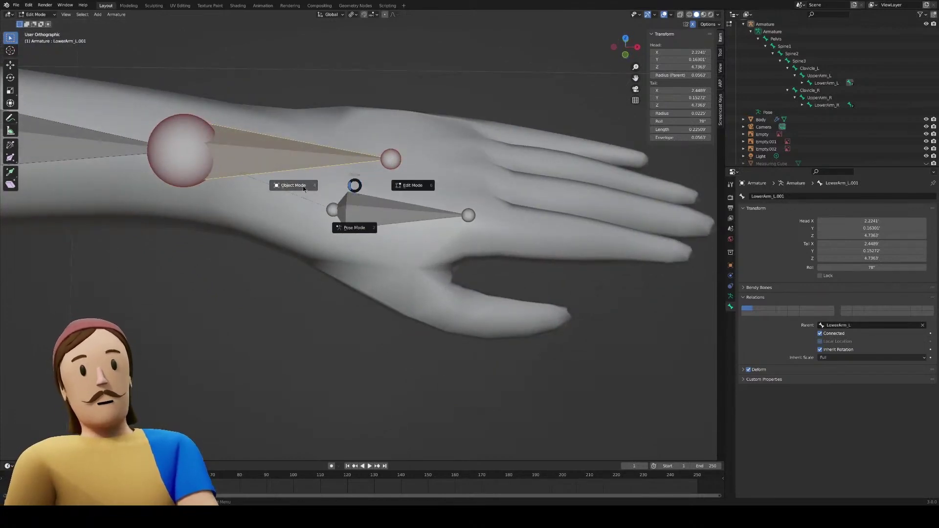
Test-rotate the hand bones in Pose Mode, undo the rotations and return to Edit Mode
click(345, 228)
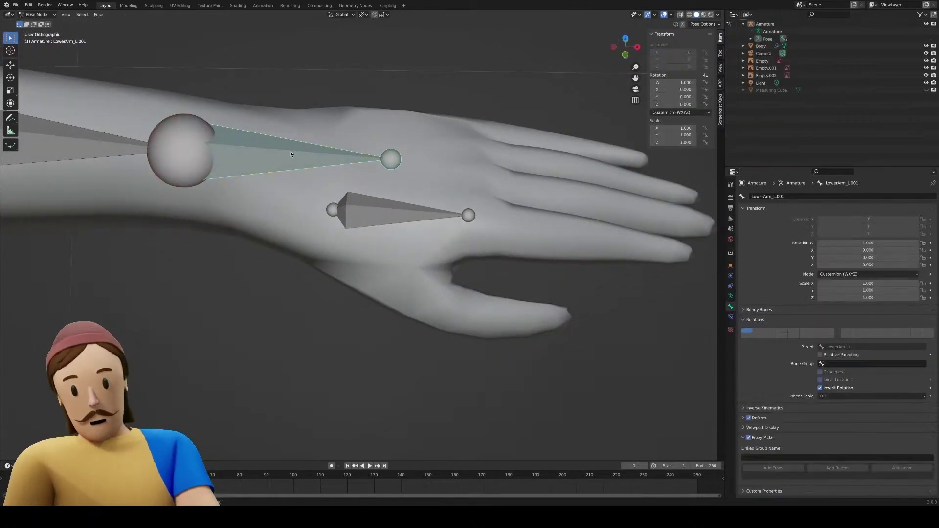
key(r)
key(Escape)
click(364, 213)
key(r)
key(Escape)
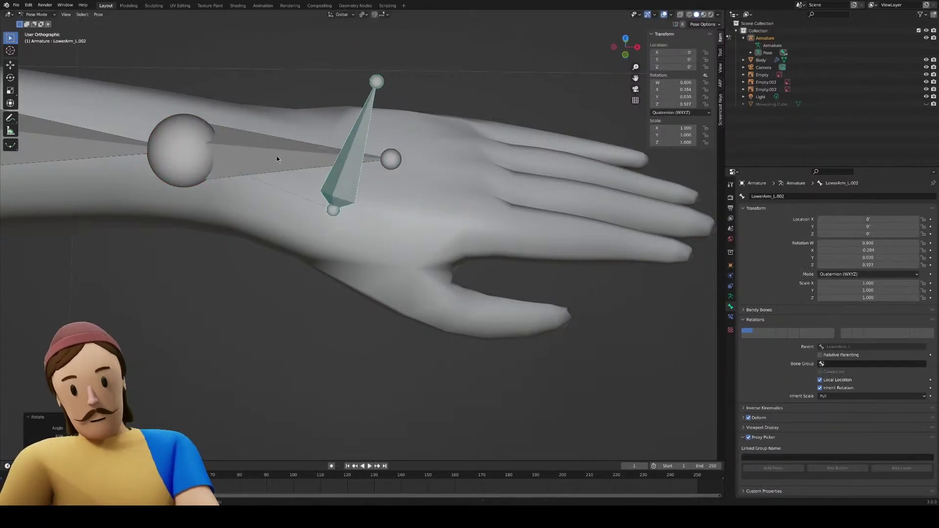
click(330, 155)
key(r)
click(372, 92)
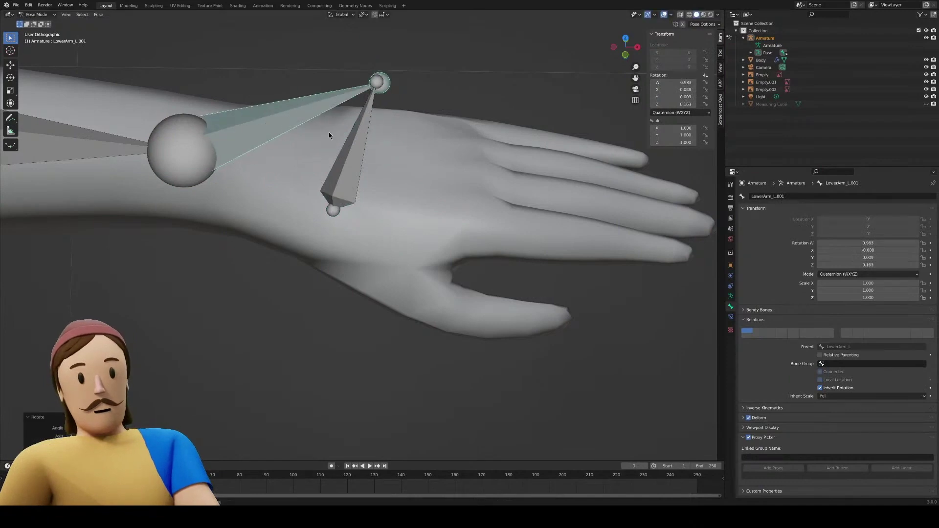
key(ctrl+z)
key(ctrl+z)
key(ctrl+z)
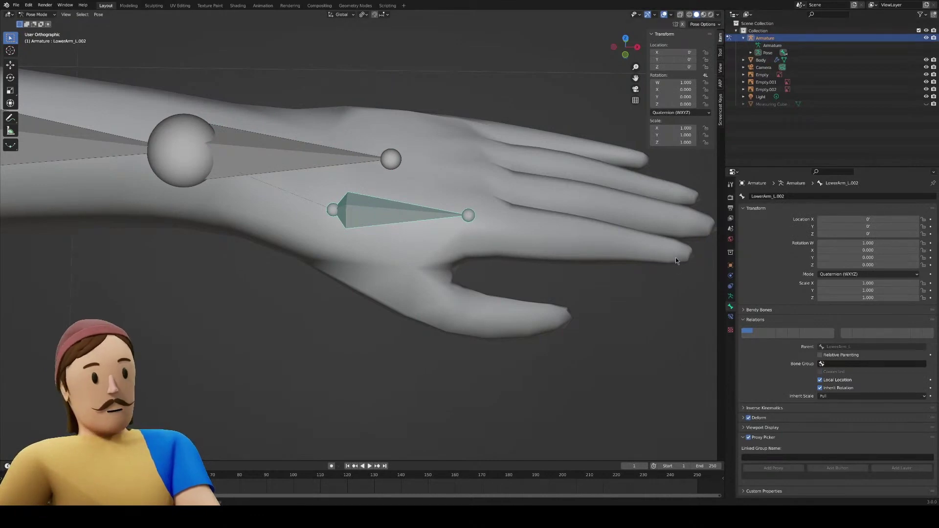
key(Tab)
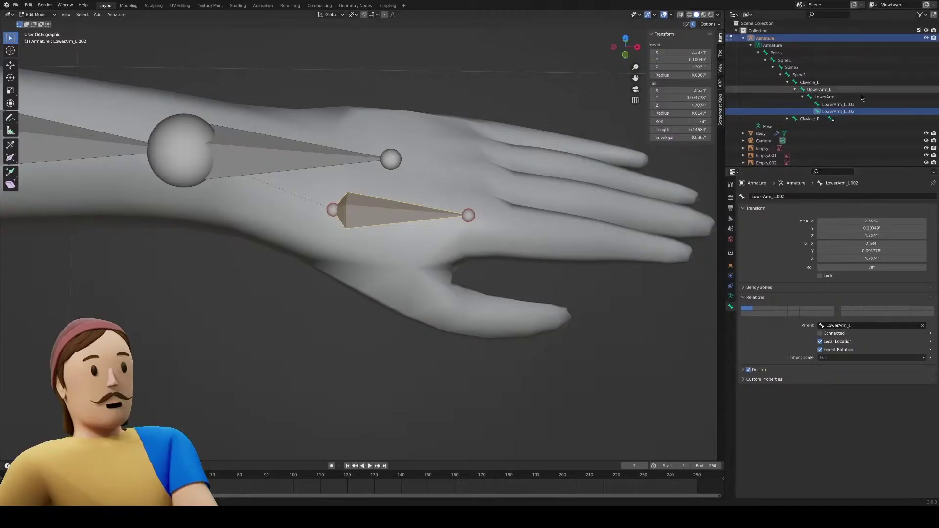
Set LowerArm_L.002's parent to LowerArm_L.001 in Bone Properties
click(828, 105)
click(829, 111)
click(828, 105)
click(829, 111)
click(828, 104)
click(826, 111)
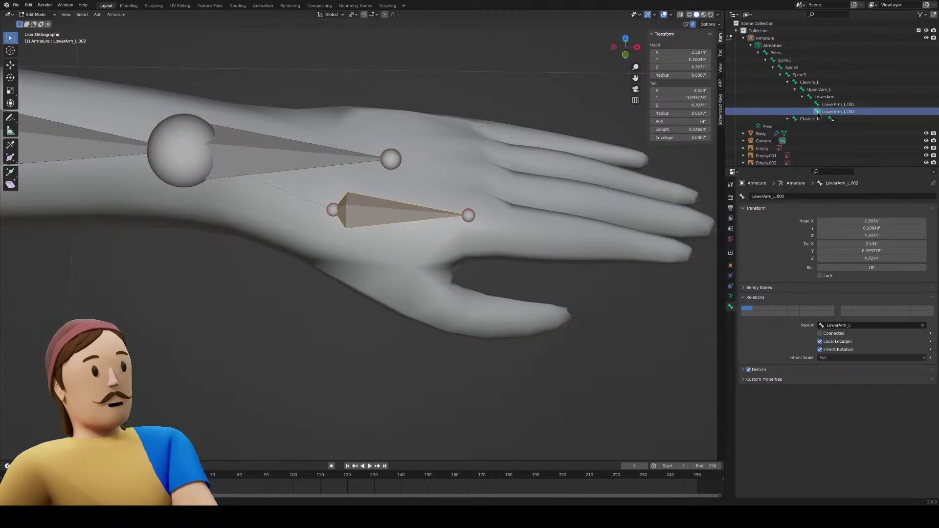
click(830, 105)
click(830, 112)
click(851, 326)
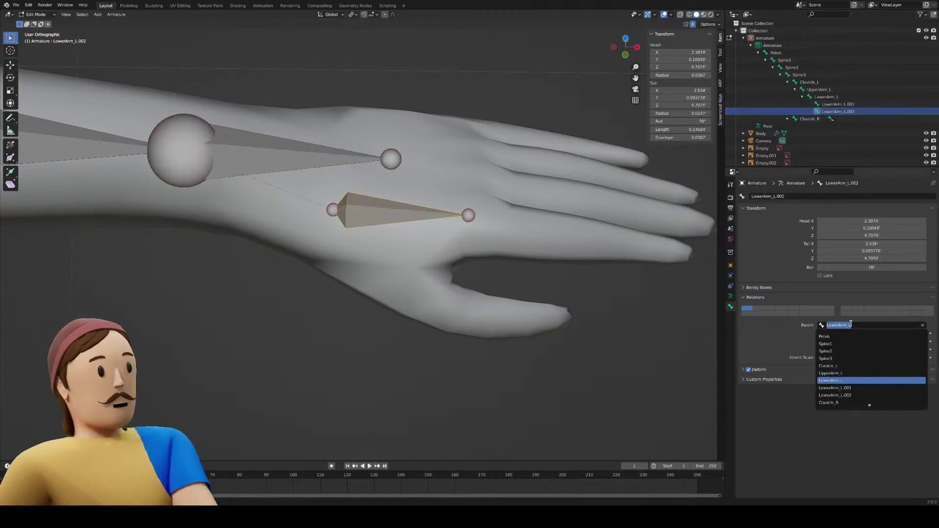
click(851, 388)
middle_drag(403, 229, 350, 247)
Reposition the tips of the hand bone and the palm bone LowerArm_L.002
click(350, 248)
key(g)
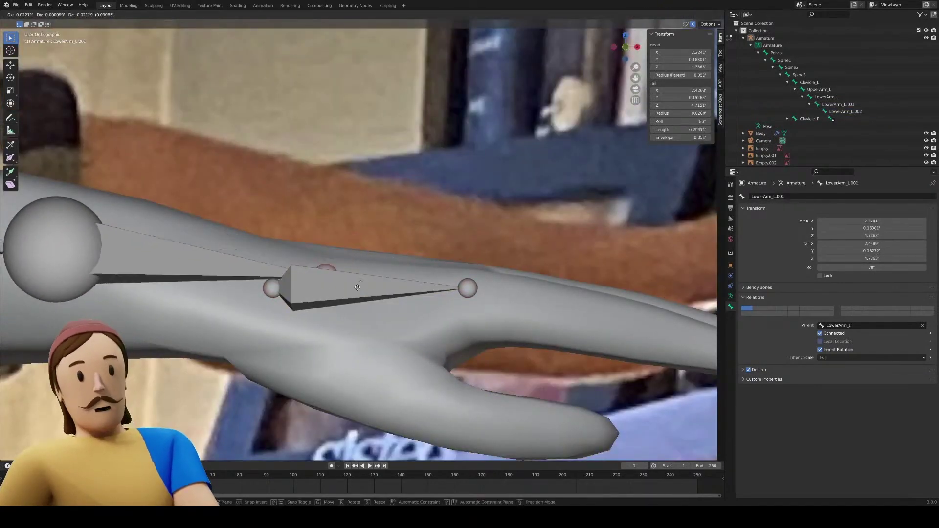
click(352, 295)
middle_drag(352, 295, 360, 269)
click(360, 269)
key(g)
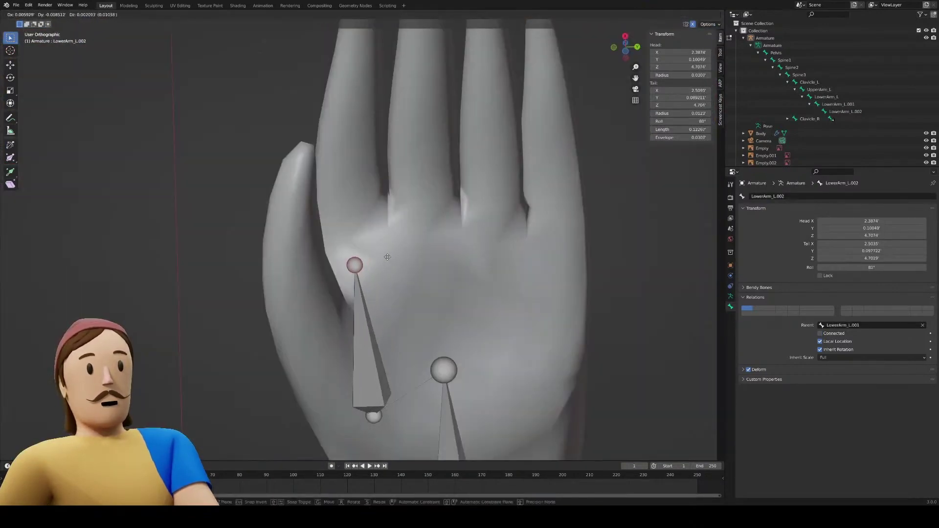
click(386, 268)
middle_drag(387, 268, 489, 359)
Duplicate, scale and rotate the palm bone into four metacarpal bones fanning across the hand
key(shift+d)
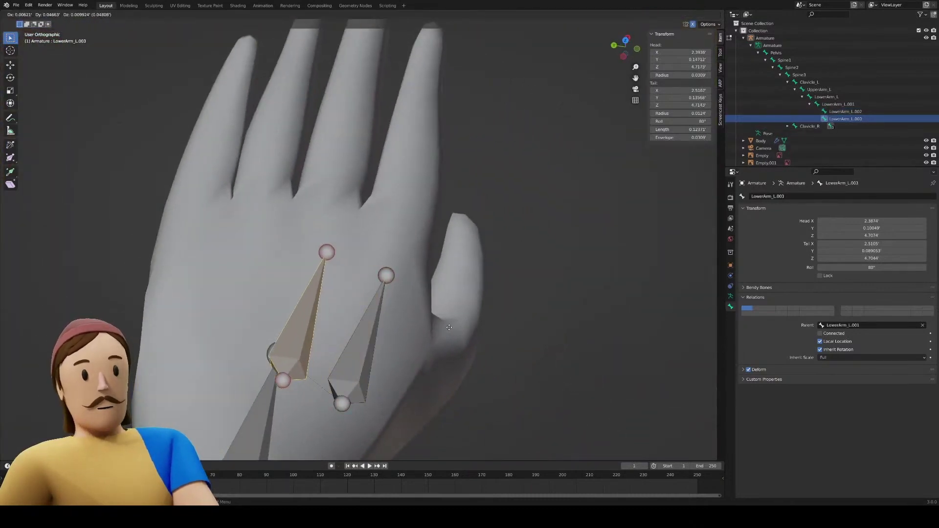
click(452, 332)
middle_drag(452, 332, 431, 336)
key(s)
click(337, 250)
key(shift+d)
click(425, 293)
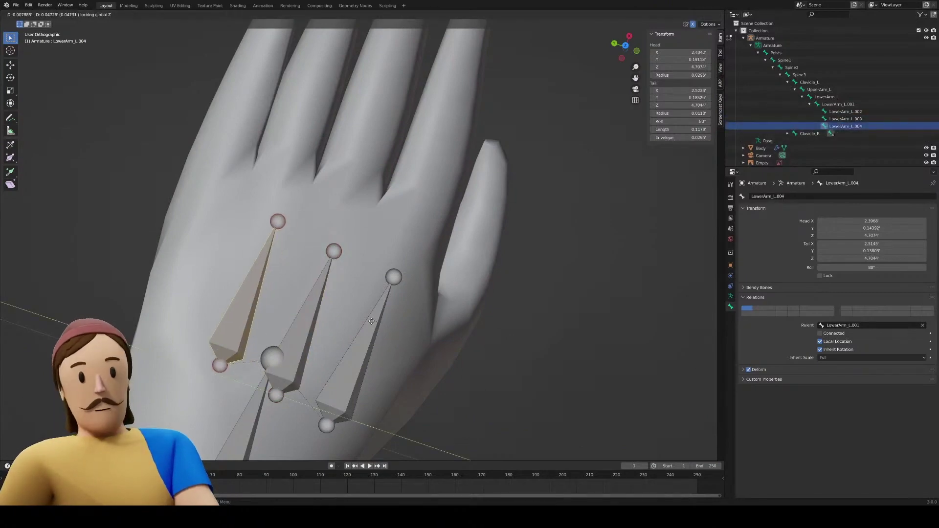
key(r)
click(468, 312)
key(shift+d)
click(411, 293)
middle_drag(447, 310, 390, 269)
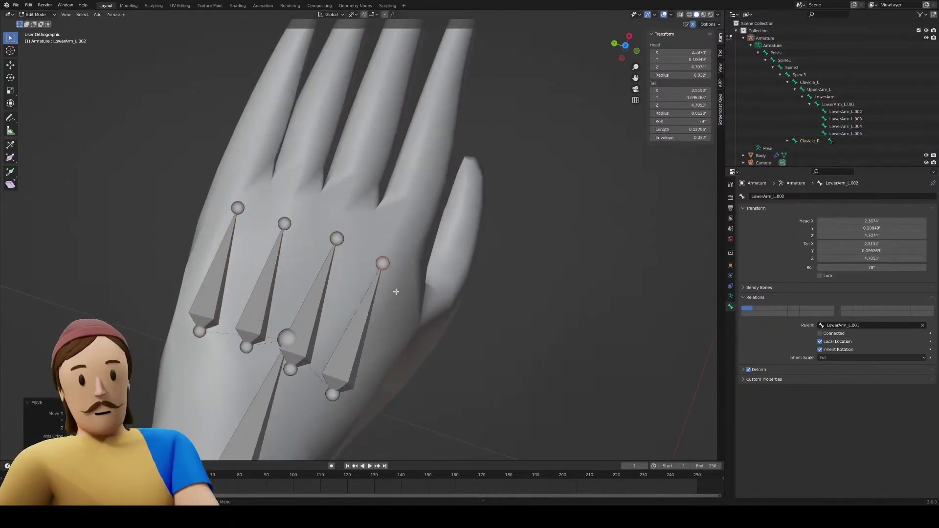
Duplicate a palm bone into a shorter thumb bone angled toward the thumb
click(328, 393)
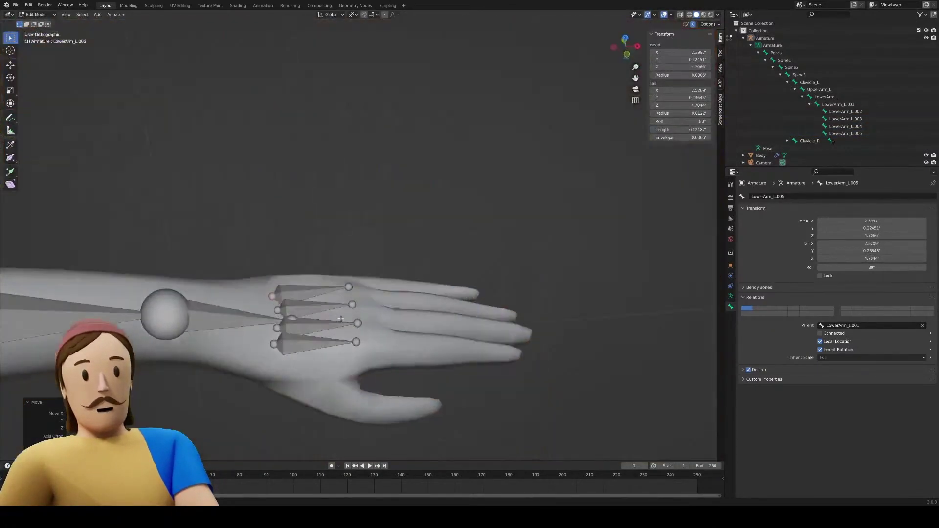
scroll(417, 295, up, 3)
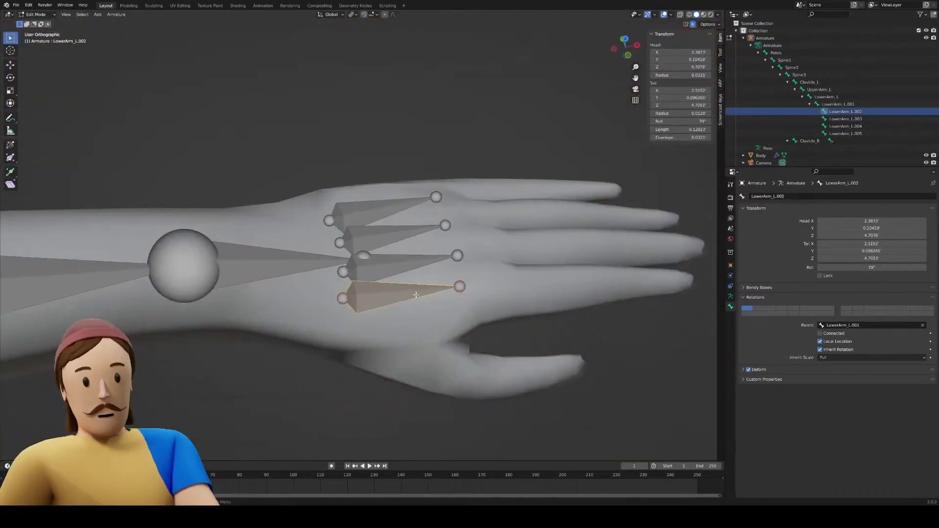
key(shift+d)
click(418, 338)
key(r)
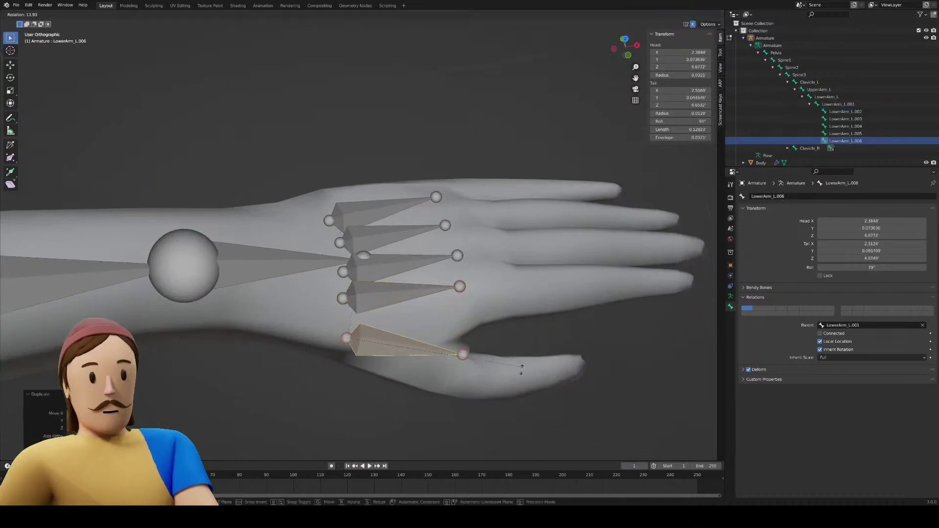
click(502, 397)
key(s)
click(472, 384)
key(f)
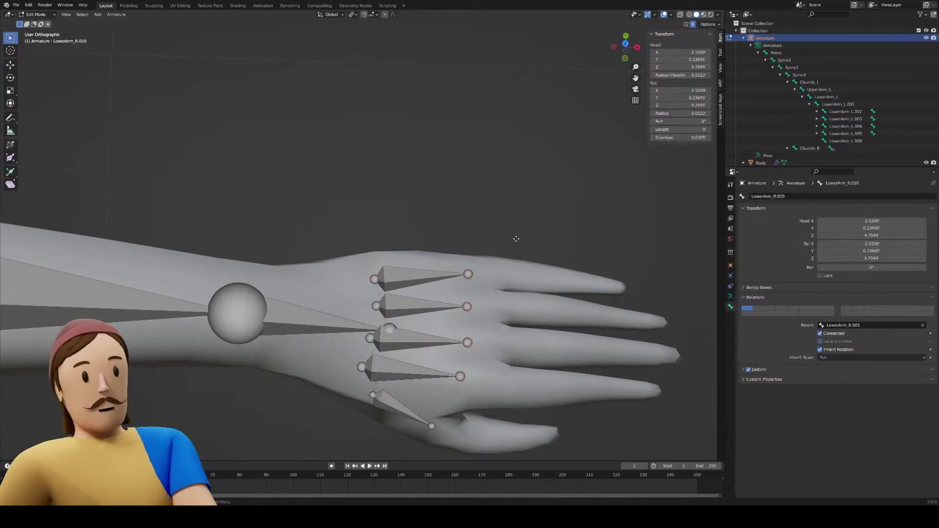
Extrude three rows of finger bones from the palm bone tips, locking the middle row to Z
key(e)
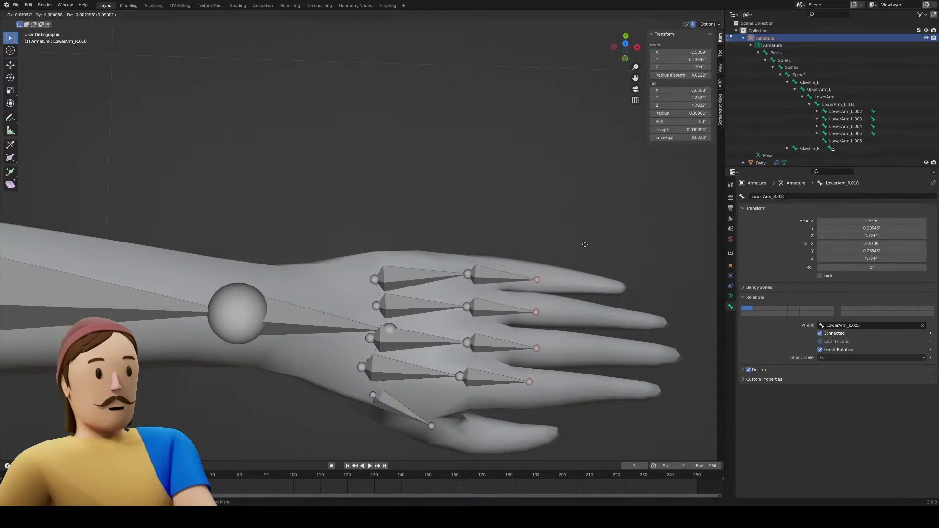
click(584, 244)
scroll(541, 331, down, 2)
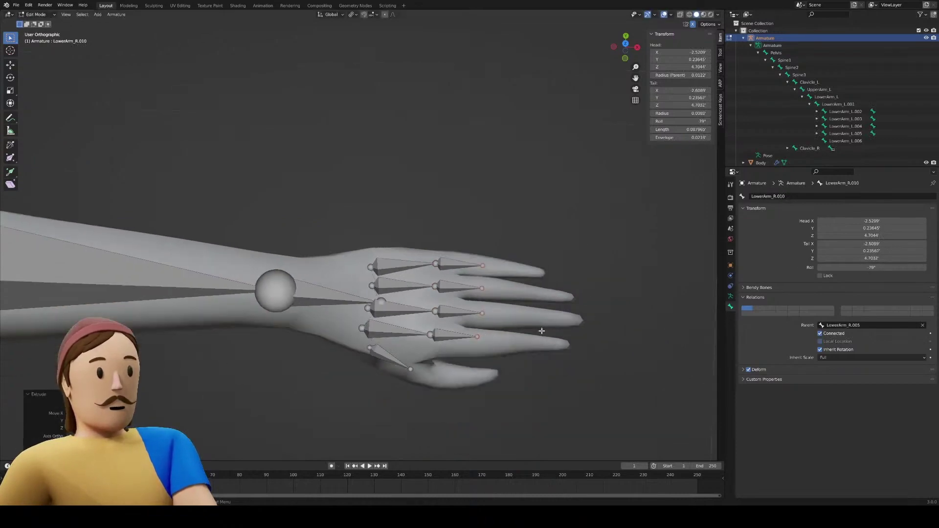
key(e)
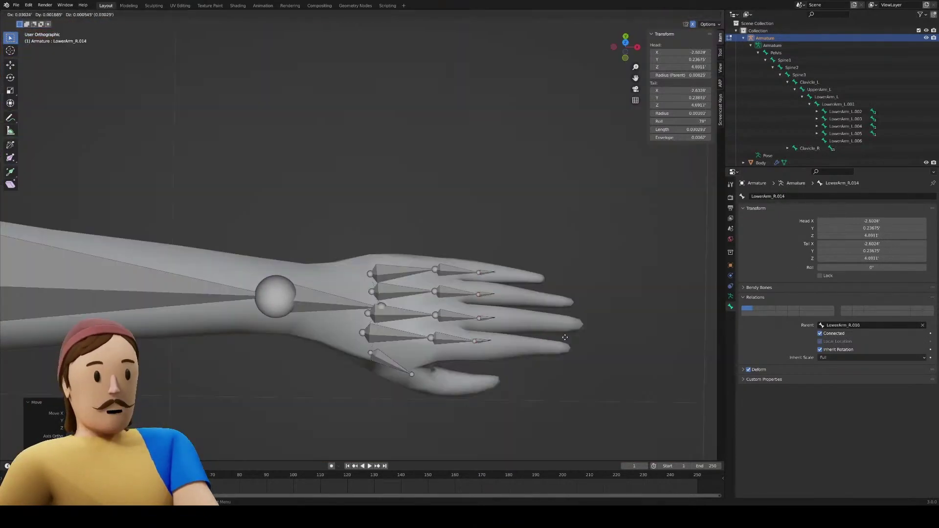
key(z)
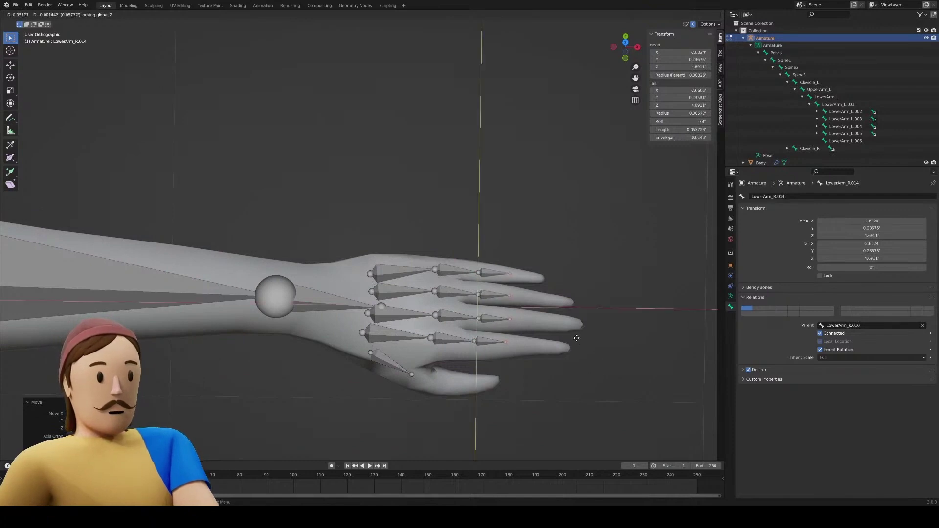
click(576, 338)
key(e)
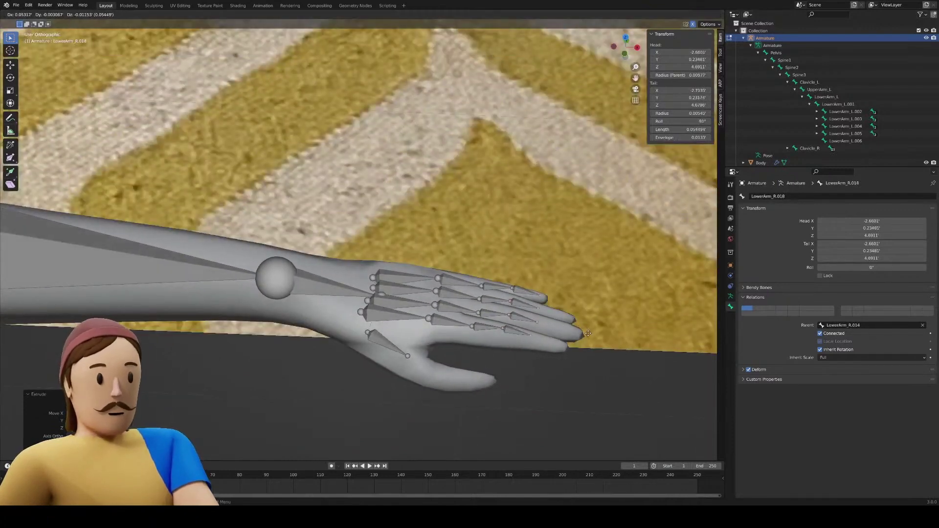
click(590, 336)
middle_drag(591, 335, 452, 262)
scroll(446, 240, up, 4)
Move a finger joint along Z into the finger, then adjust it from the front view
drag(415, 275, 448, 313)
key(g)
key(z)
click(488, 248)
key(KP_1)
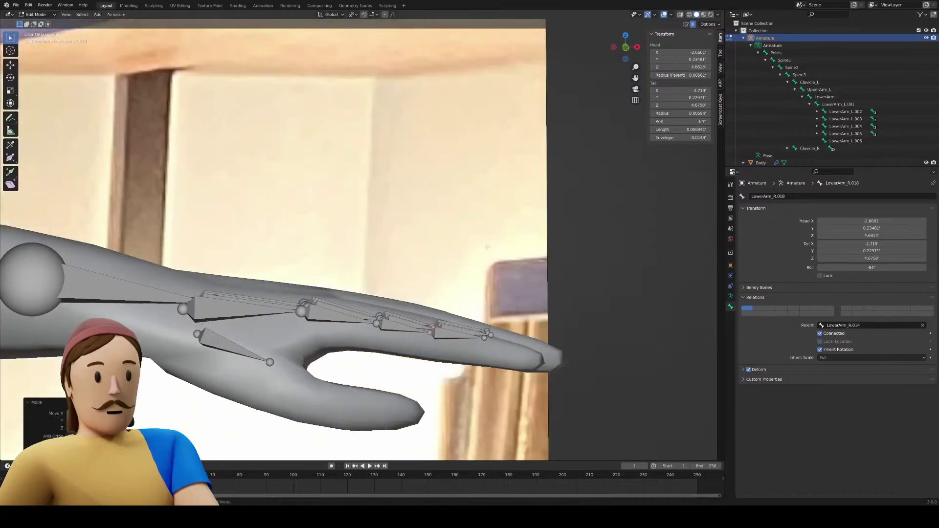
key(g)
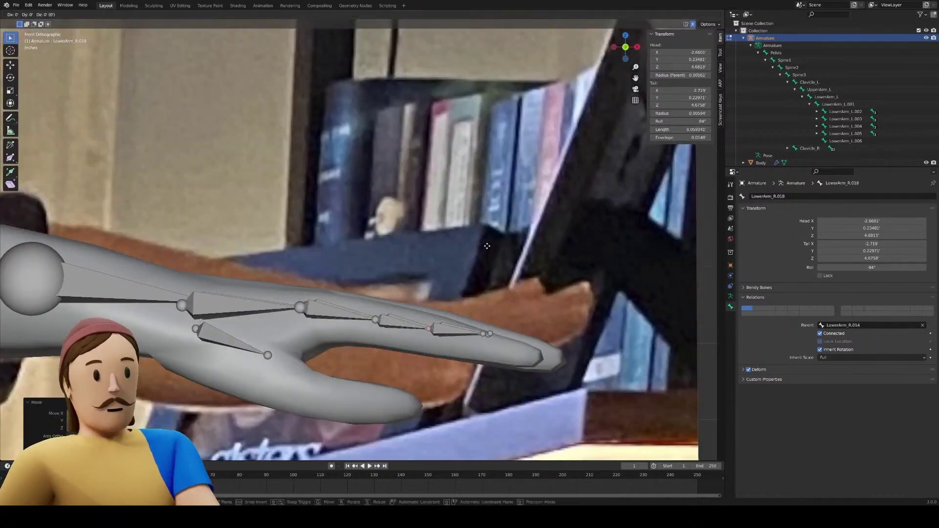
click(523, 281)
Line up the fingertip joint and the next finger joint with the finger
drag(533, 281, 462, 340)
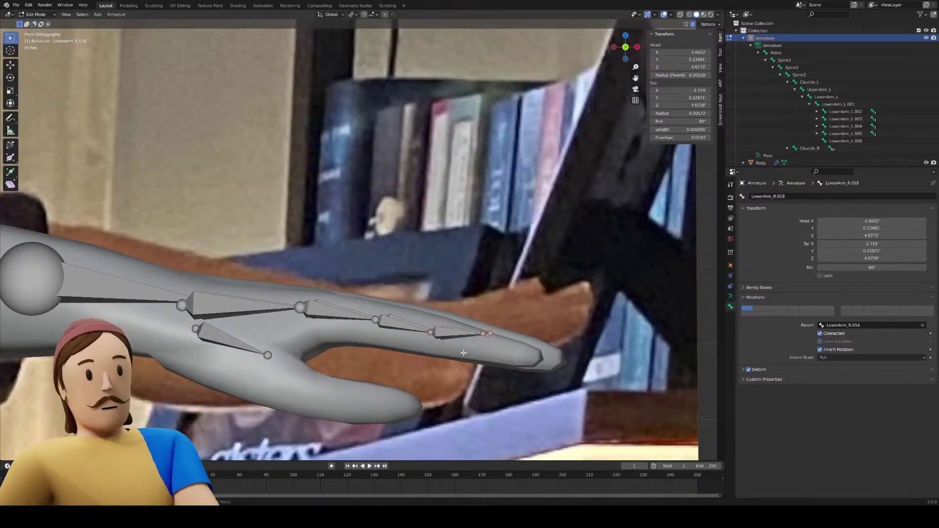
key(g)
click(529, 347)
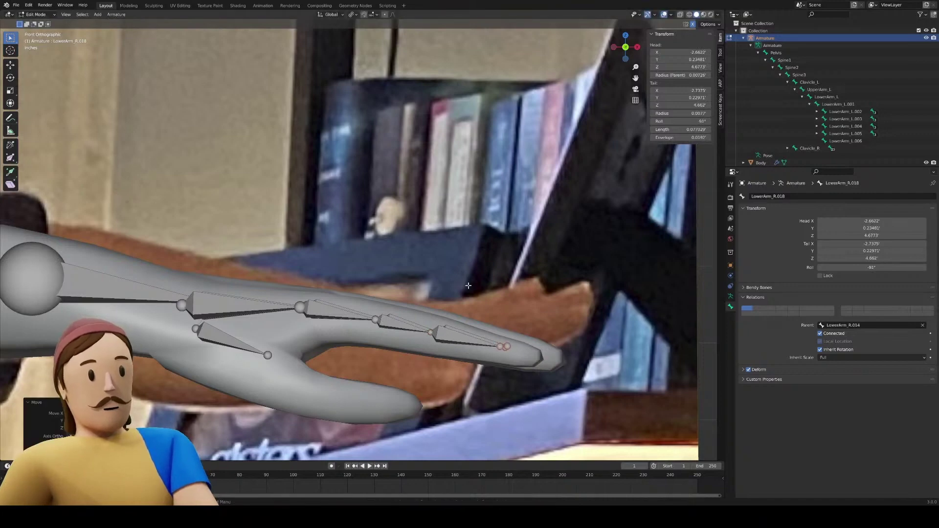
drag(467, 285, 411, 334)
key(g)
click(420, 351)
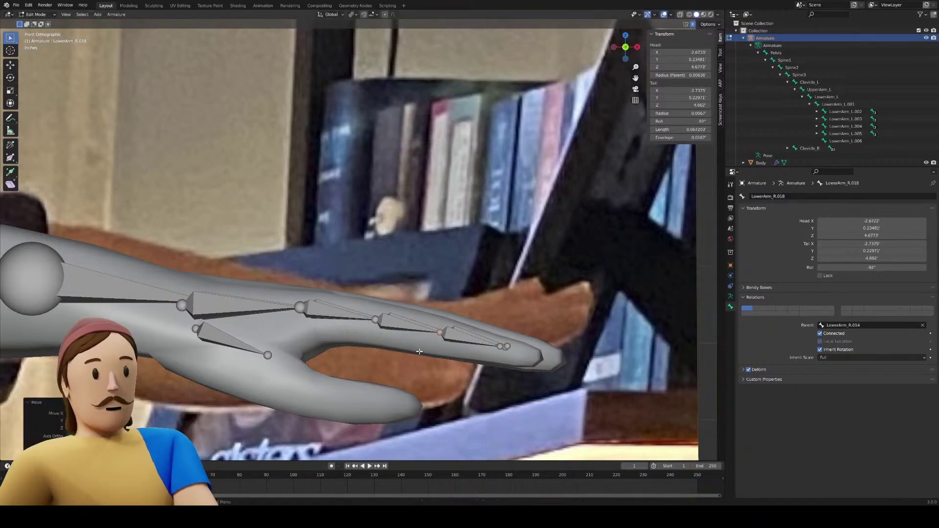
From the top view, shift the second finger's tip bone and the middle finger's second bone into place
scroll(418, 350, down, 5)
key(KP_7)
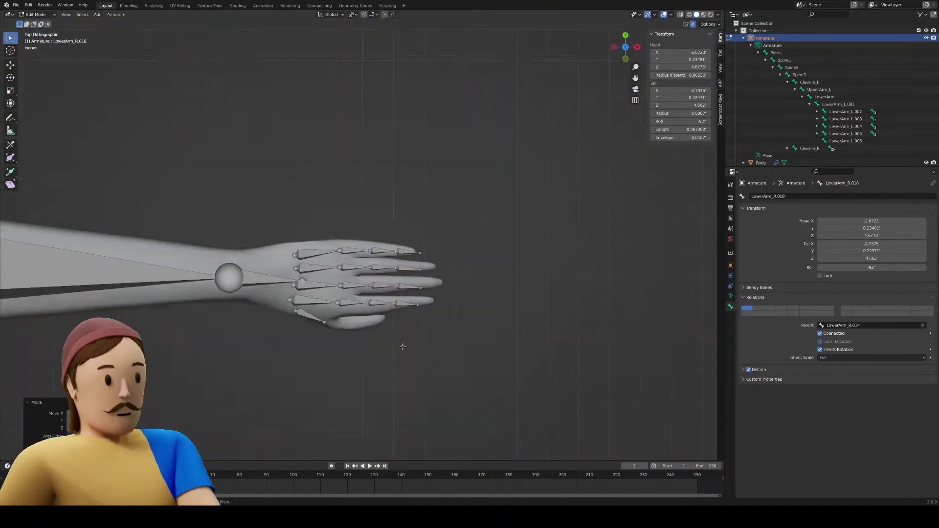
scroll(403, 346, up, 5)
drag(557, 295, 428, 342)
key(g)
click(464, 331)
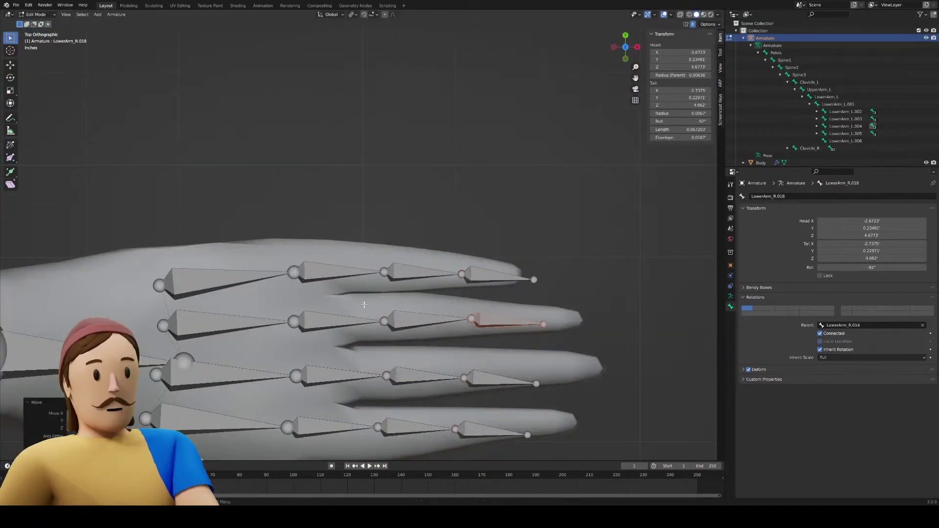
drag(514, 334, 514, 334)
key(g)
click(523, 335)
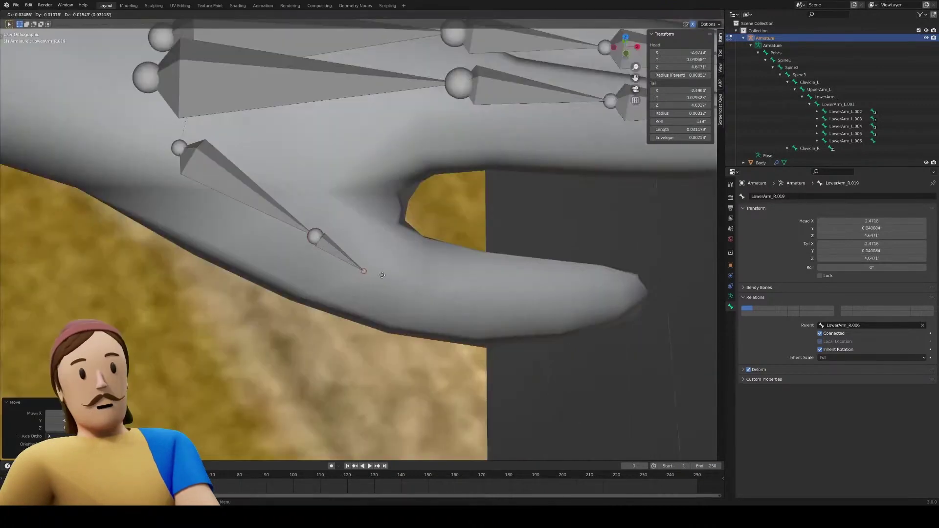
key(g)
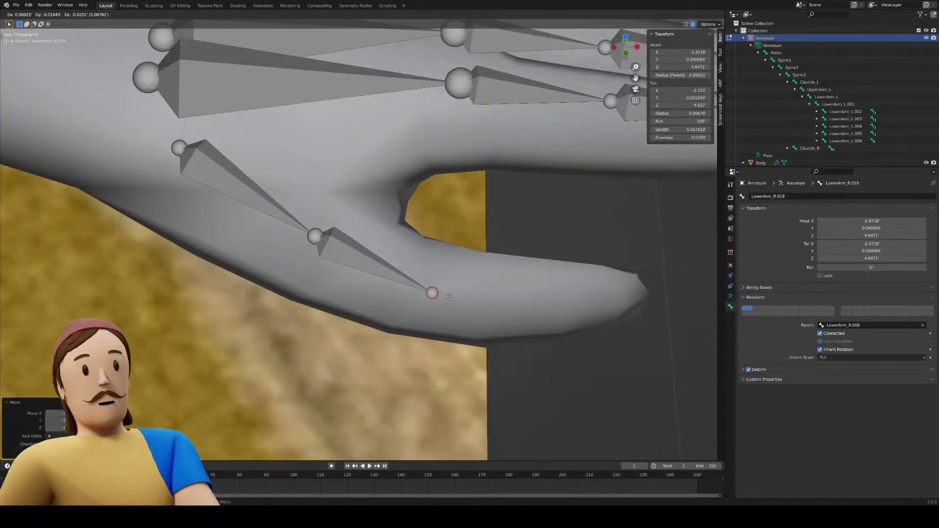
Place a new thumb bone and move it down into the thumb
click(449, 296)
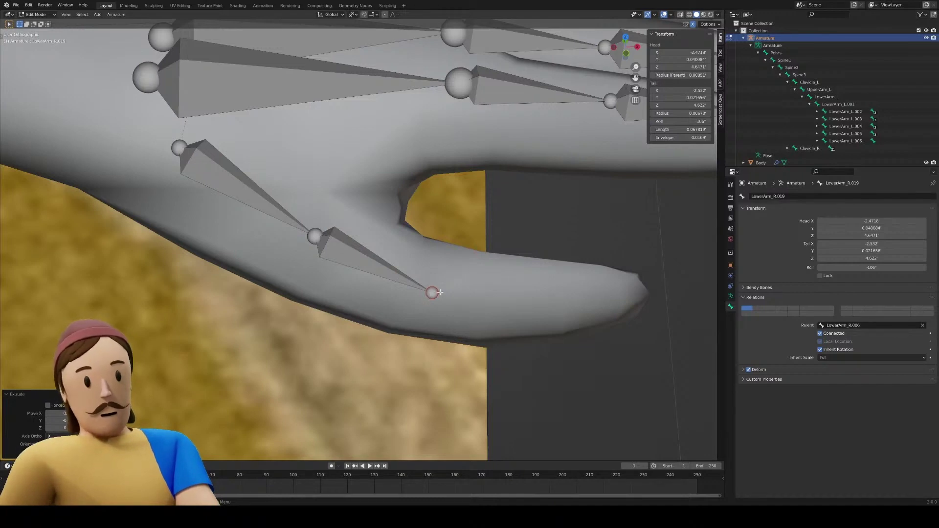
click(433, 293)
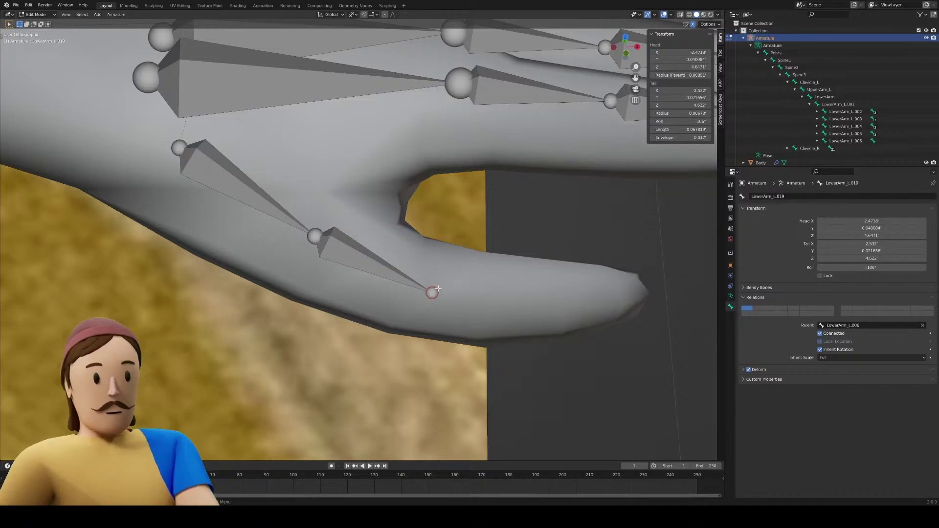
click(383, 265)
drag(394, 266, 415, 282)
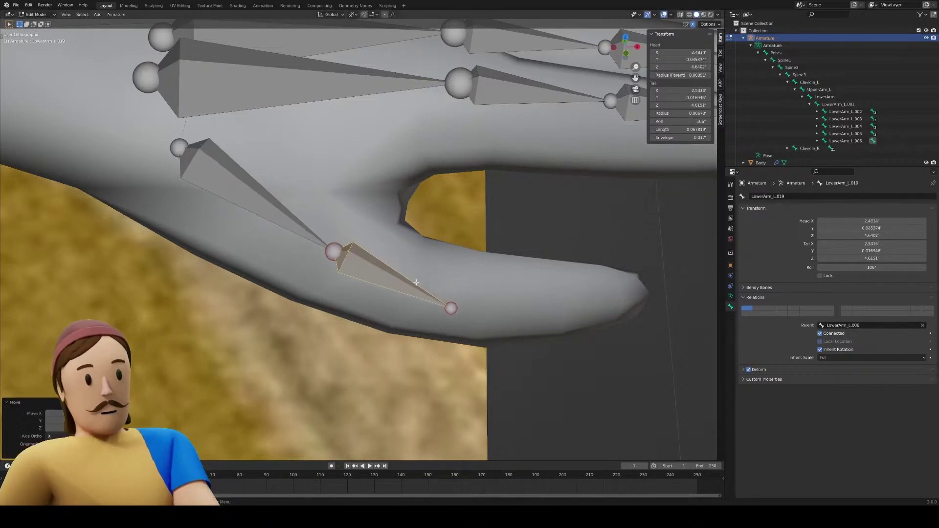
click(452, 308)
Extrude a thumb-tip bone and move its end joint to the tip of the thumb
key(e)
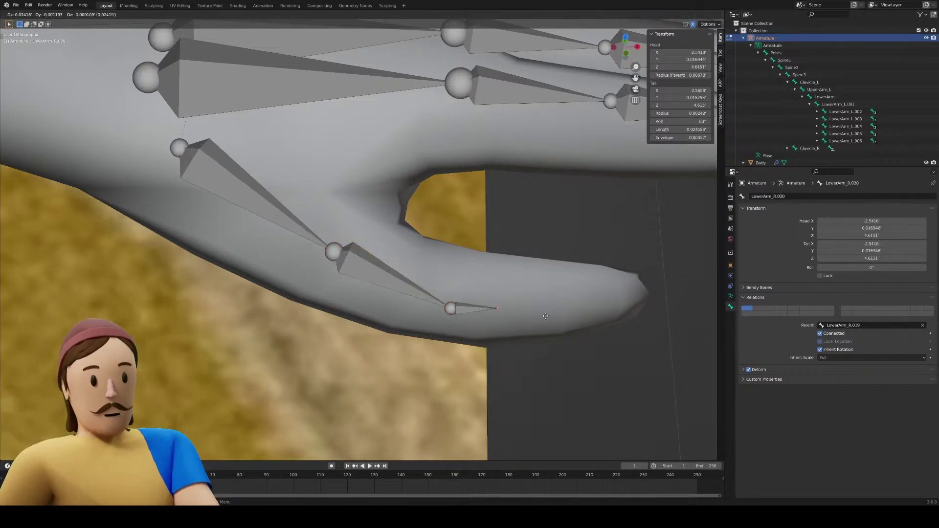
click(663, 304)
drag(422, 325, 425, 324)
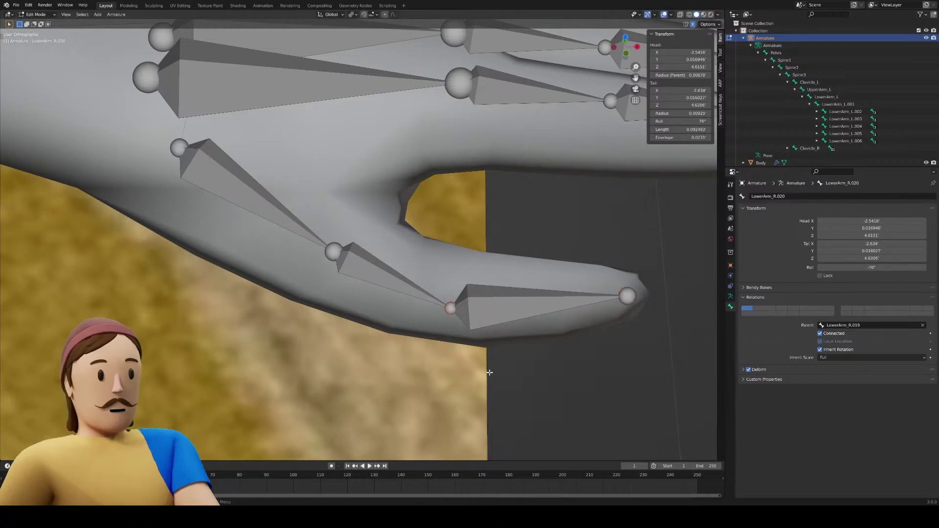
key(g)
click(504, 359)
scroll(504, 359, down, 10)
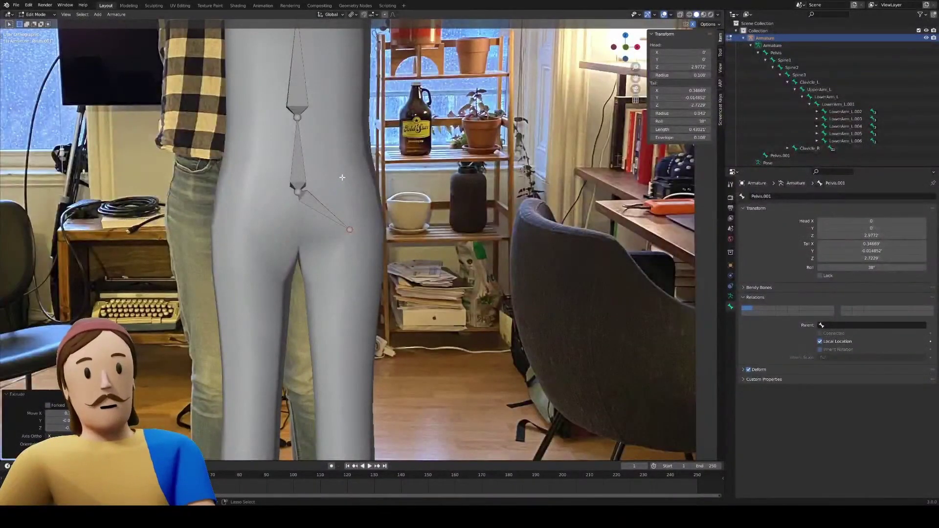
Undo the extra pelvis bone, then add mirrored hip bones angled down and outward from the pelvis
key(ctrl+z)
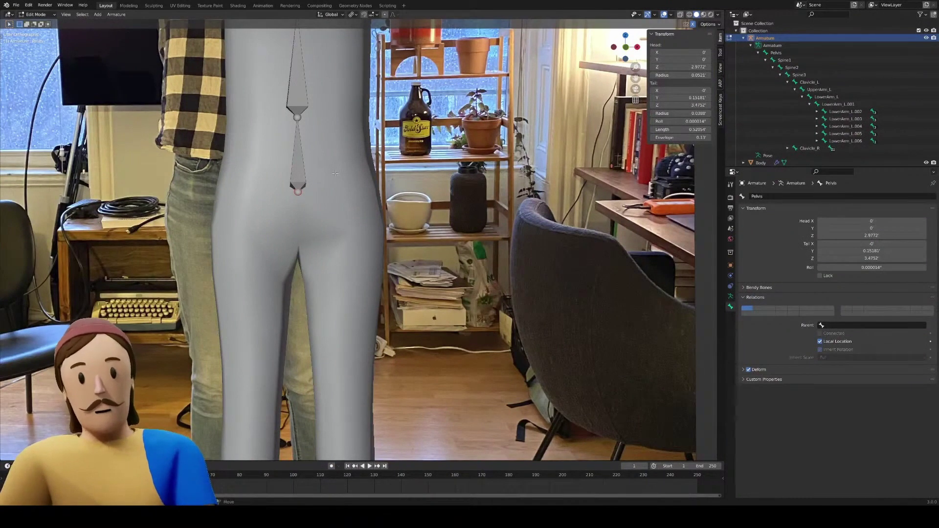
key(shift+e)
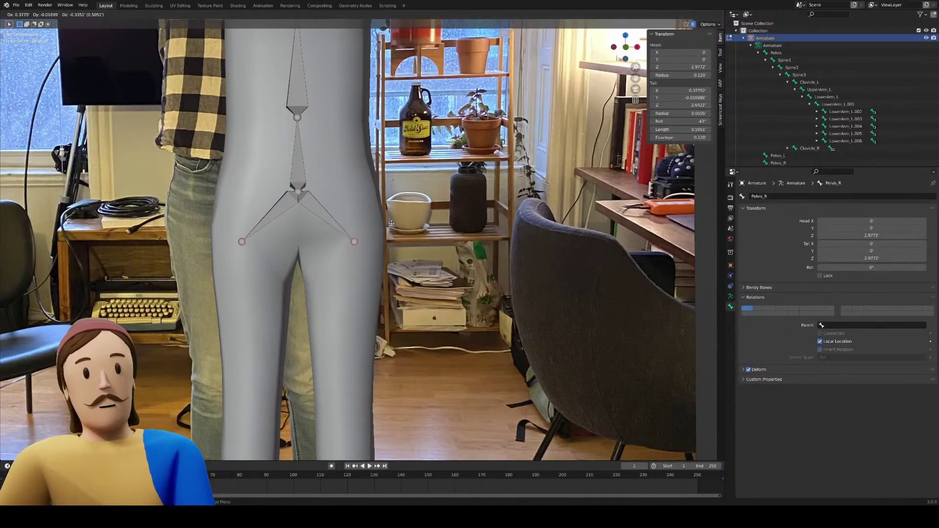
click(391, 224)
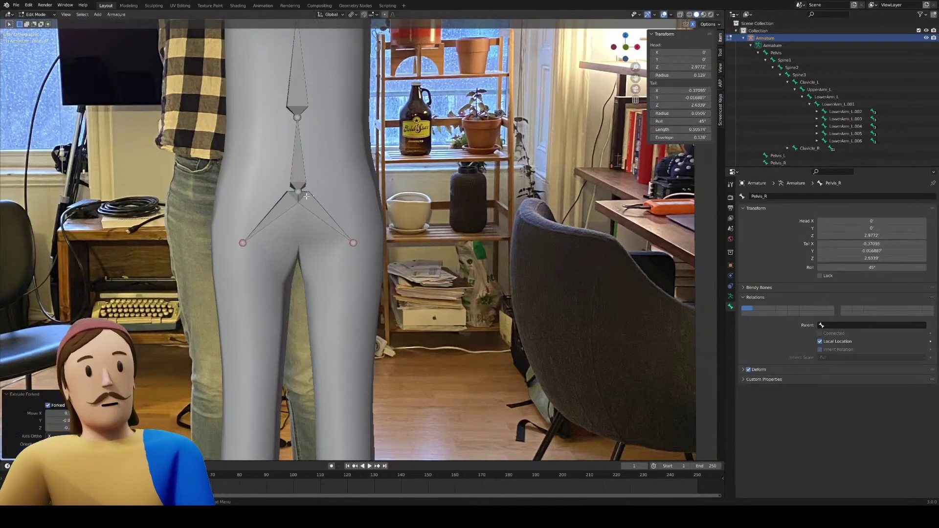
click(306, 196)
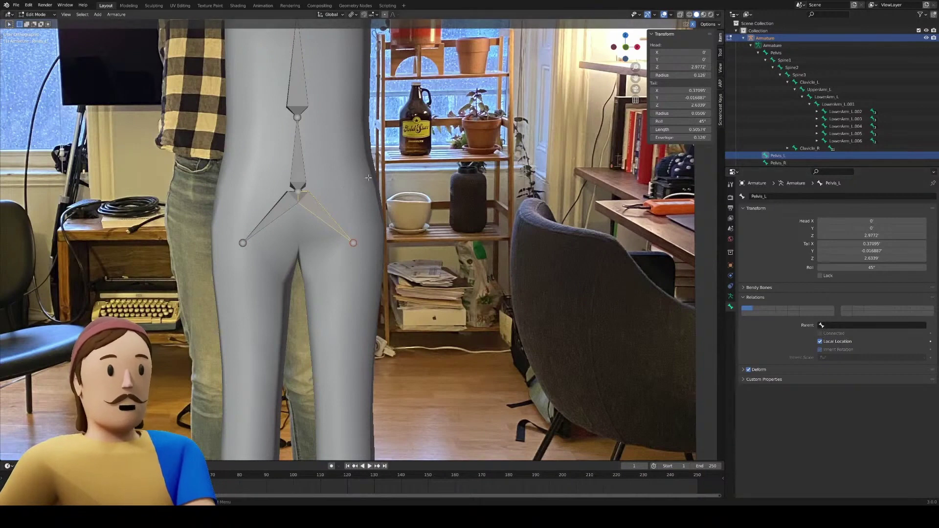
key(g)
click(397, 194)
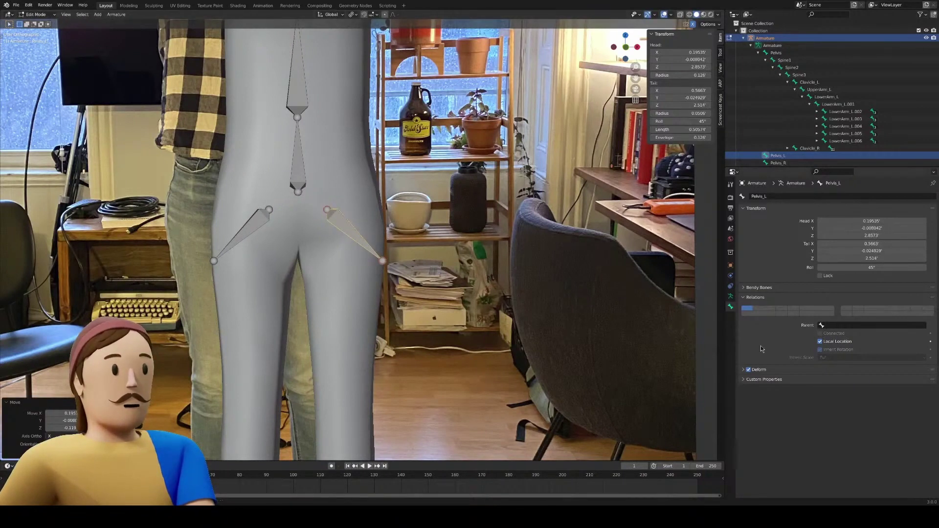
key(g)
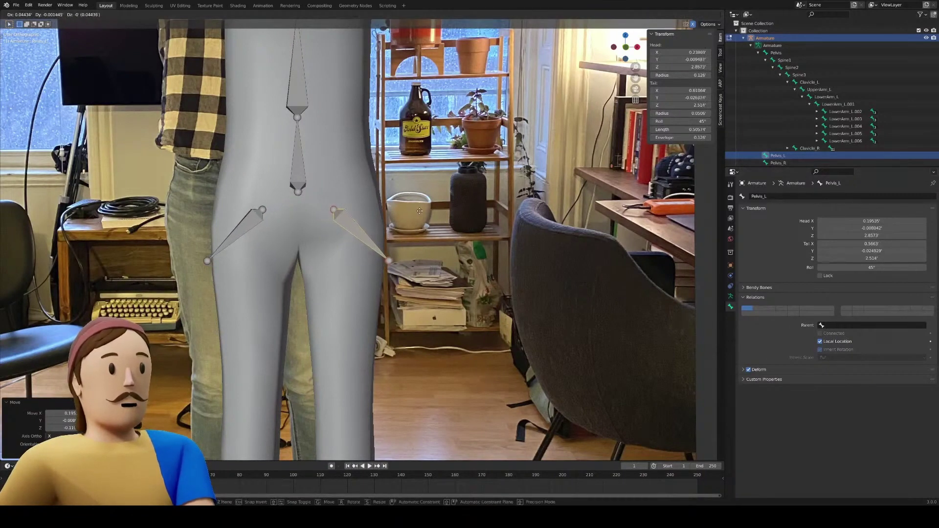
click(423, 213)
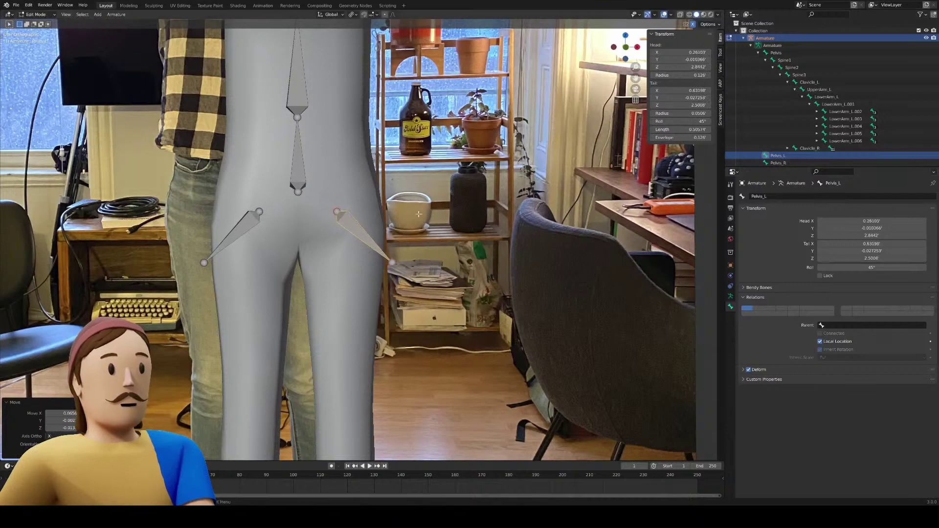
key(g)
click(358, 215)
Set Pelvis as the parent of both the left and right hip bones
click(839, 326)
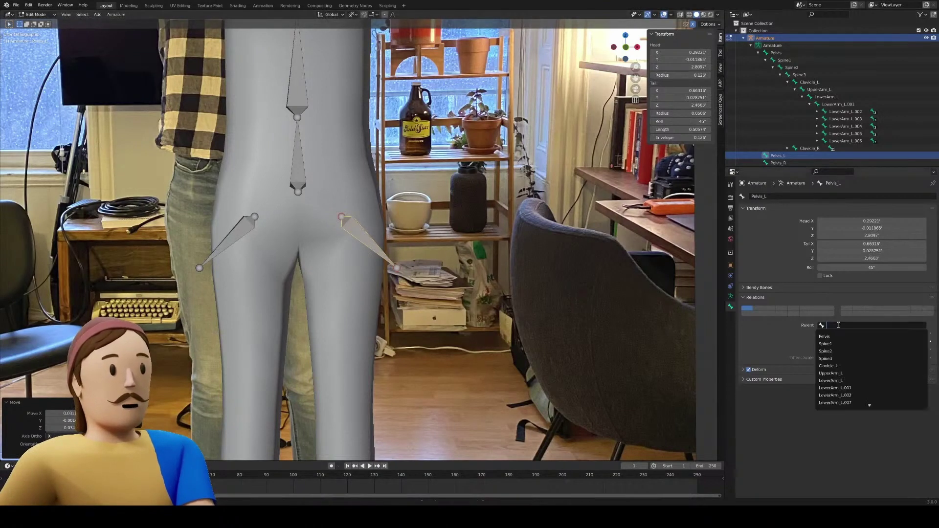
click(826, 337)
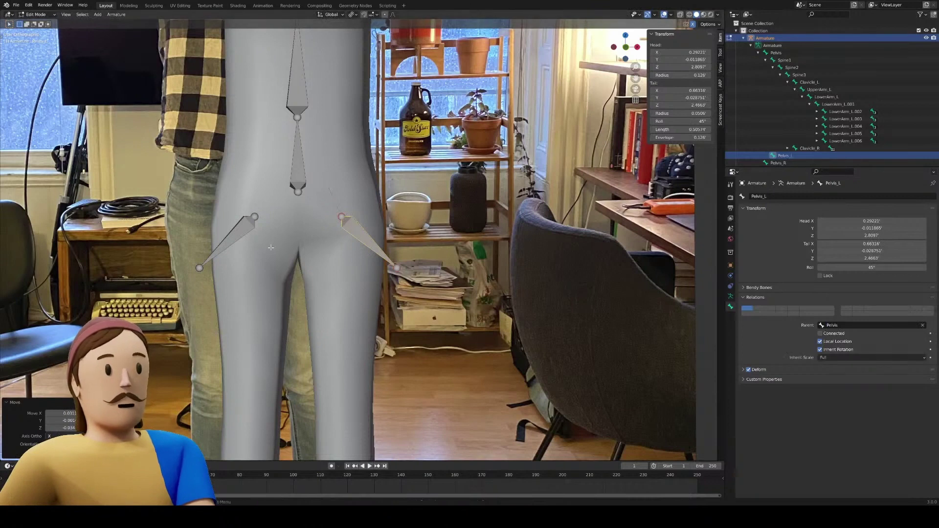
click(240, 235)
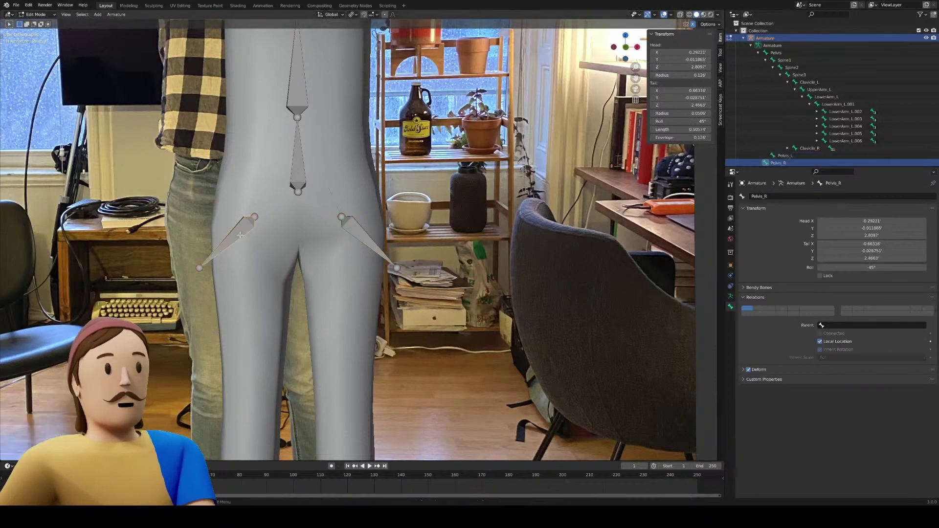
click(838, 325)
click(839, 336)
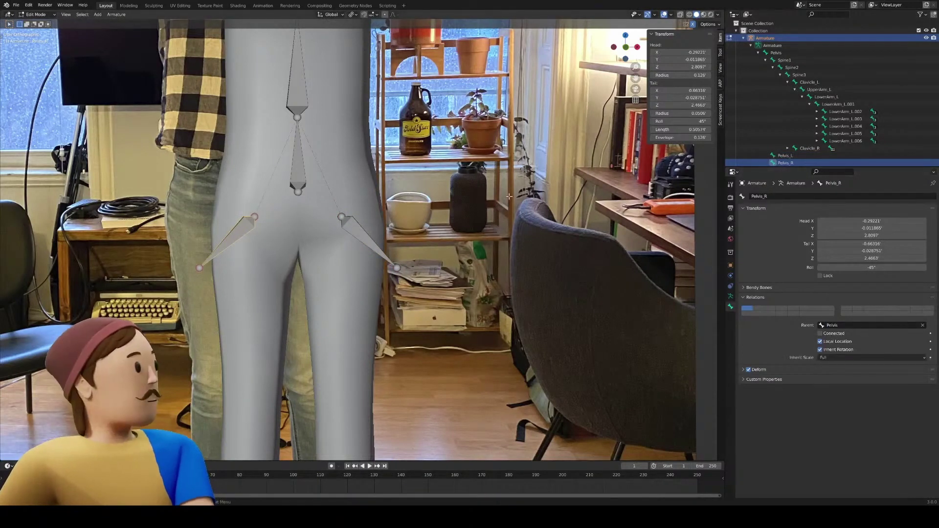
key(g)
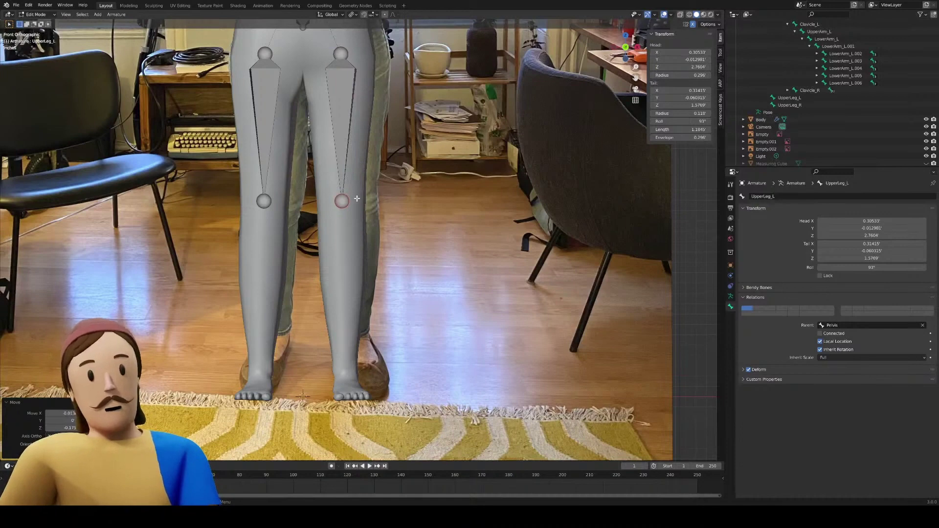
Extrude lower-leg bones straight down along Z from both knees
scroll(357, 199, down, 1)
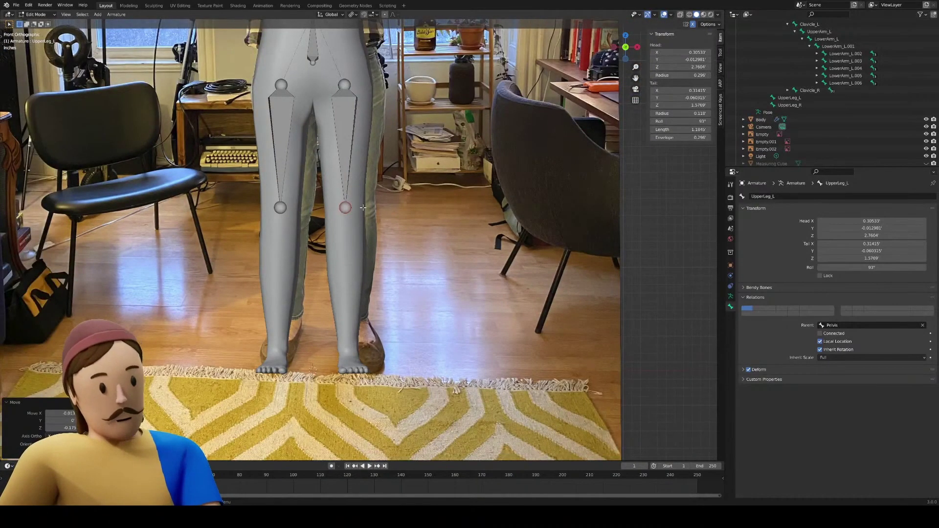
key(KP_3)
key(KP_1)
key(e)
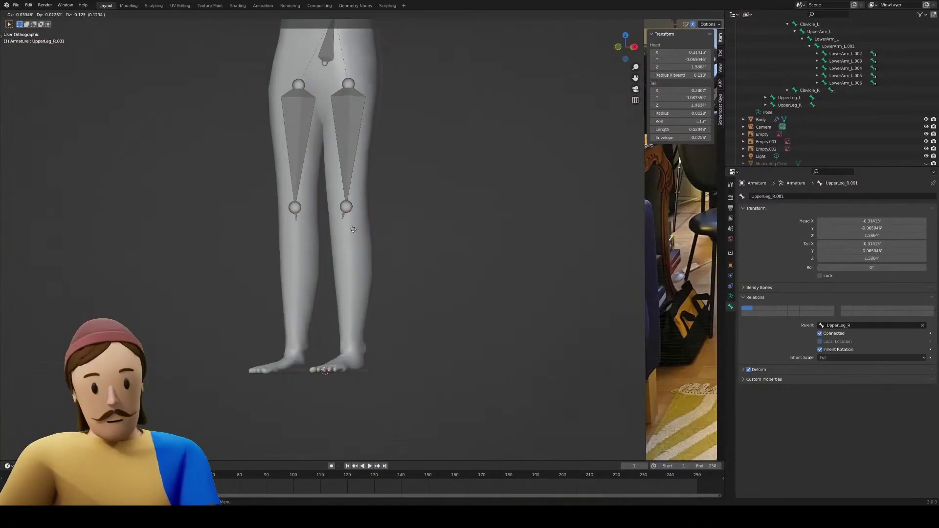
key(z)
click(368, 345)
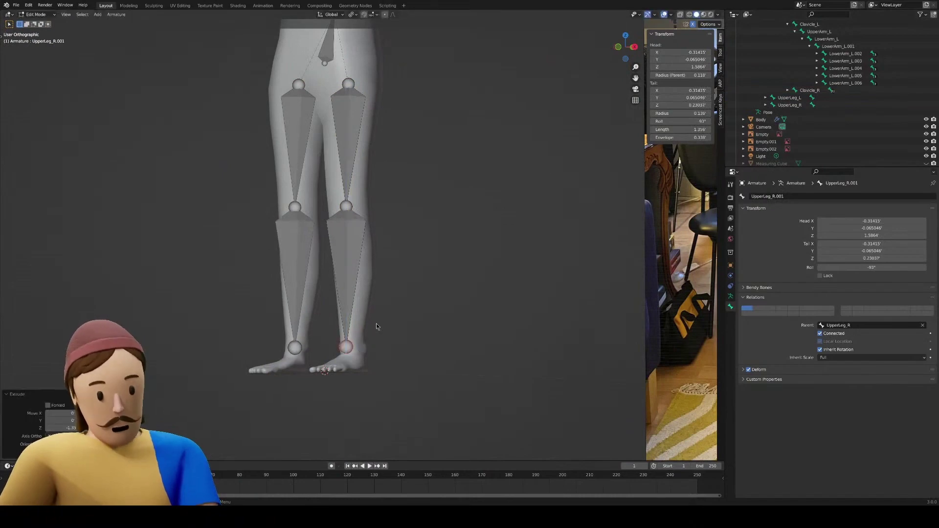
In side view, place the ankle and knee joints on the reference photo's ankle and knee
key(KP_3)
key(g)
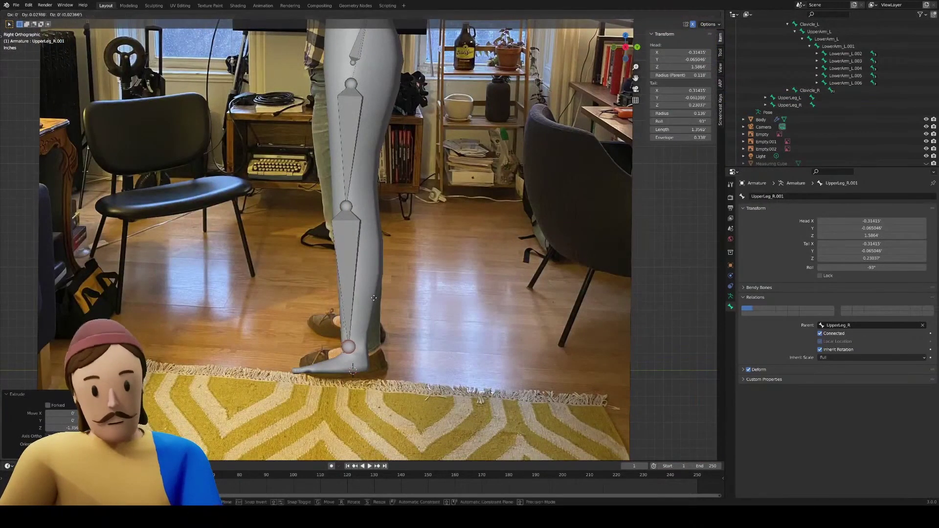
click(379, 299)
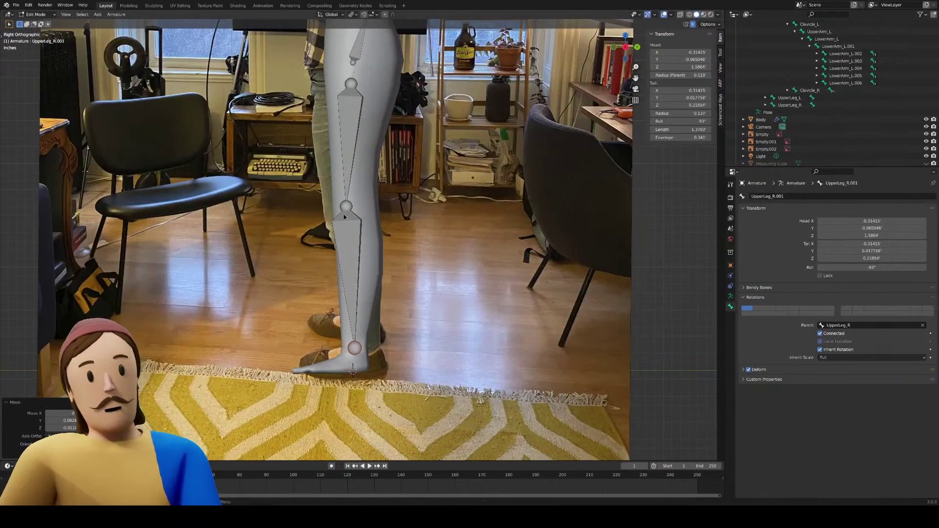
click(344, 207)
key(g)
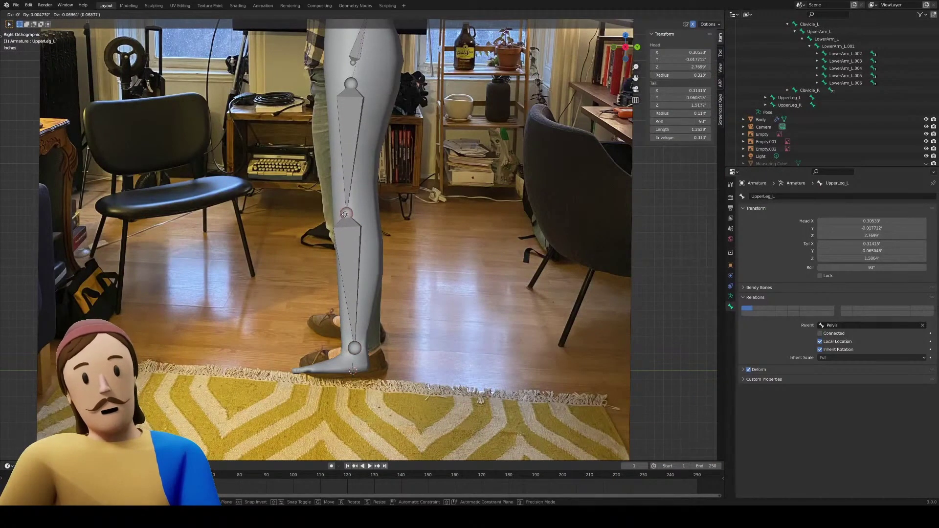
click(338, 196)
middle_drag(338, 196, 425, 212)
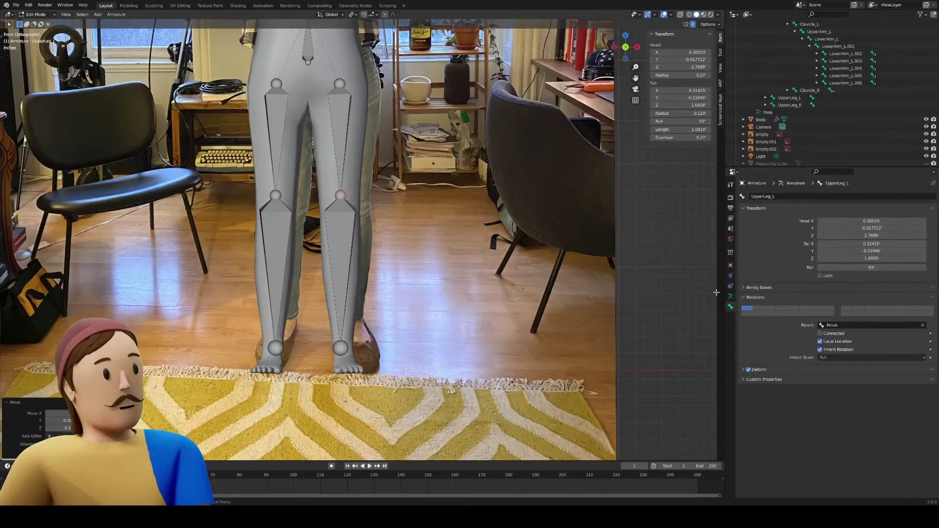
Display the armature bones as Stick
click(730, 297)
click(841, 326)
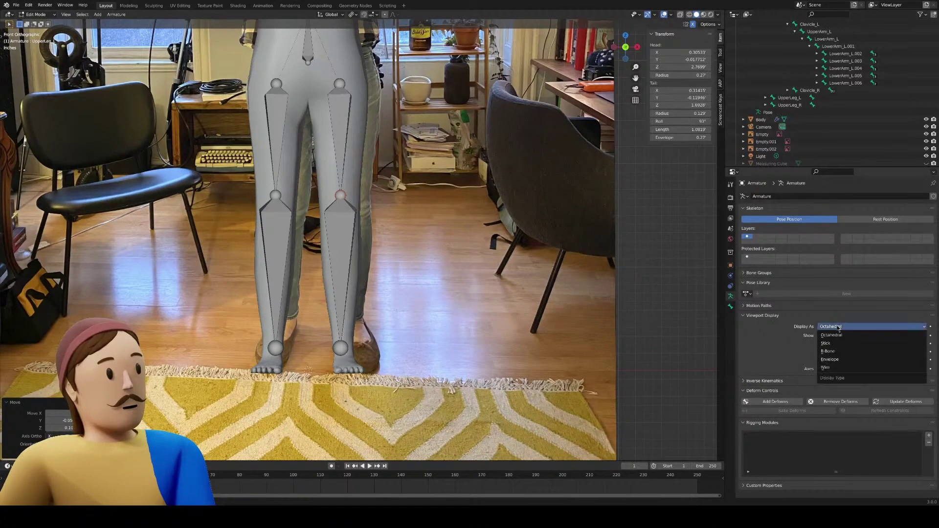
click(841, 343)
Shift the upper-leg bone along the global Y axis to match the photo
middle_drag(400, 229, 347, 175)
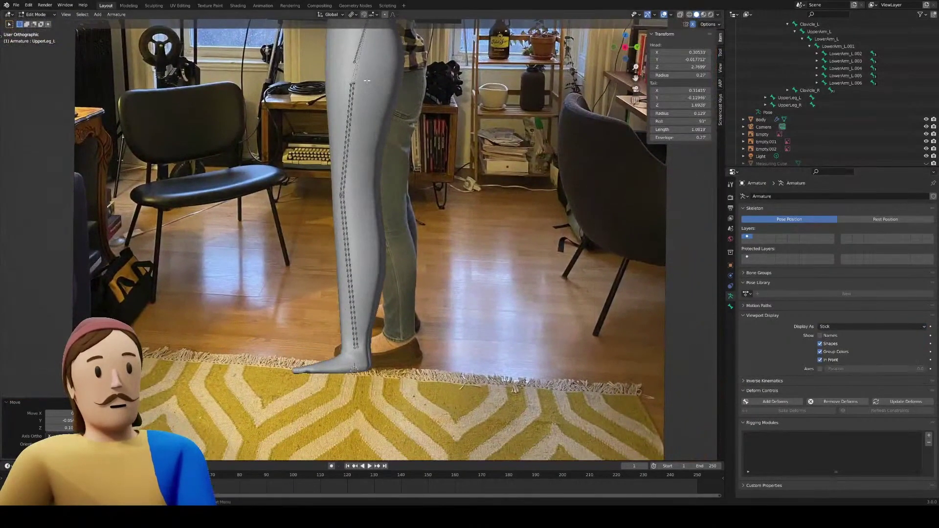
click(319, 173)
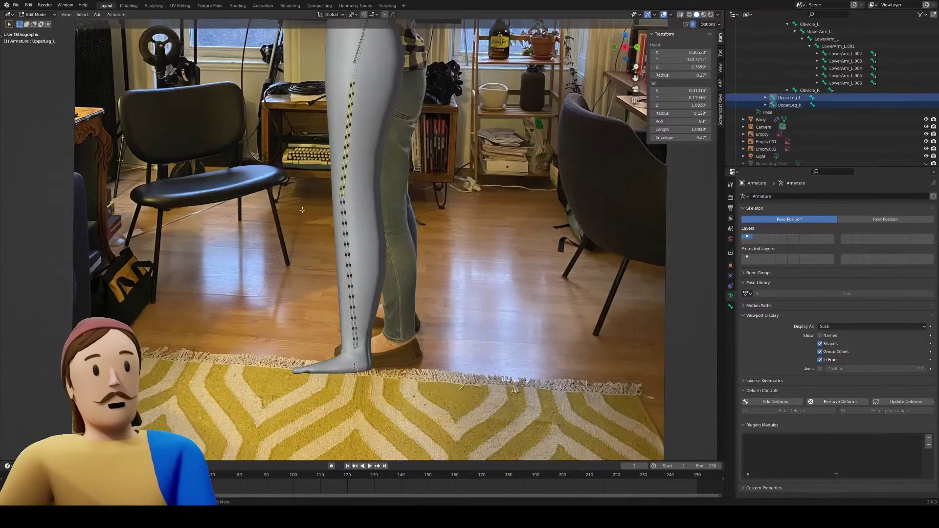
key(g)
key(y)
click(443, 213)
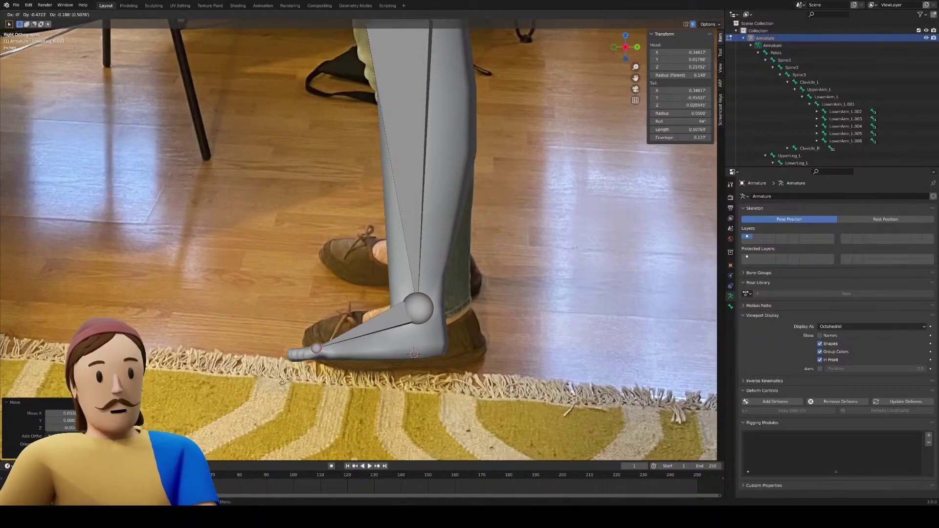
Add the foot bone from the ankle, lower the ankle along Z, and aim the foot bone toward the toes
click(282, 383)
click(435, 310)
key(g)
key(z)
click(471, 312)
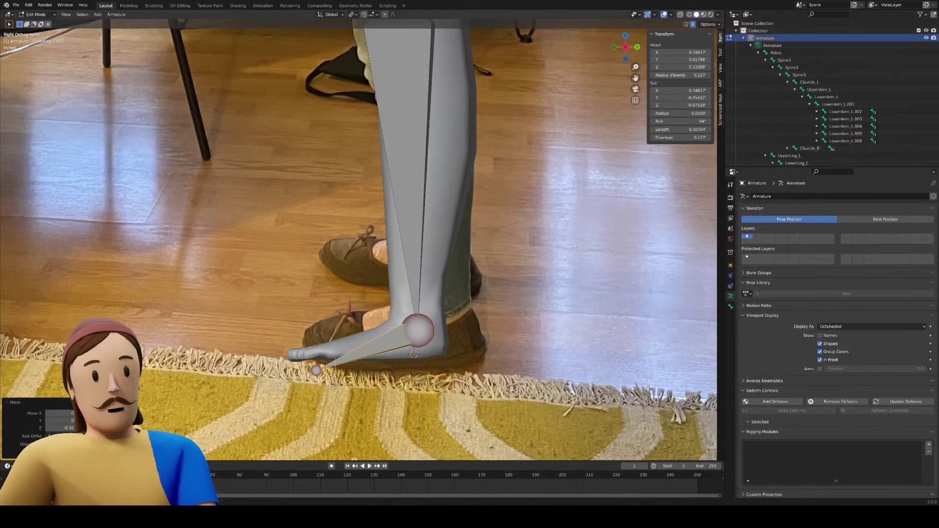
key(g)
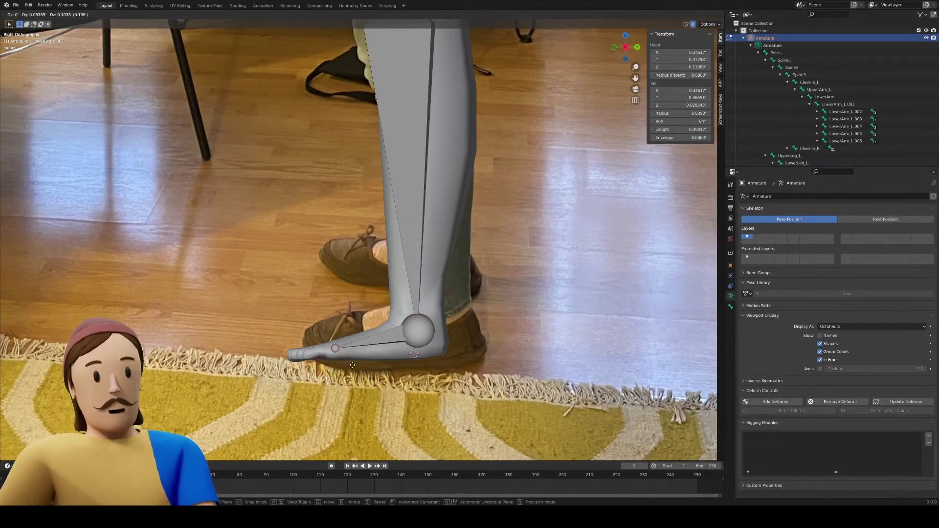
click(355, 362)
Extrude a toe bone from the foot bone to the toes in side view
middle_drag(355, 362, 468, 304)
key(KP_3)
scroll(382, 279, up, 2)
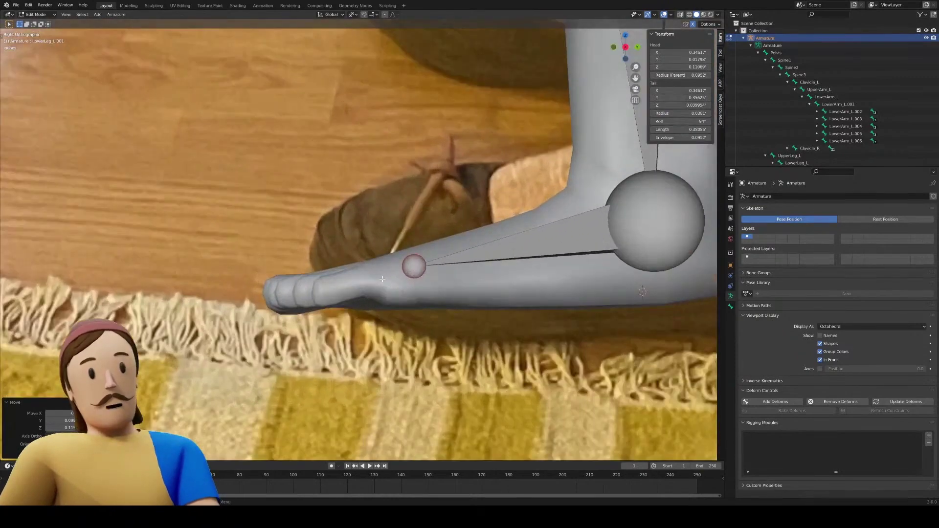
key(e)
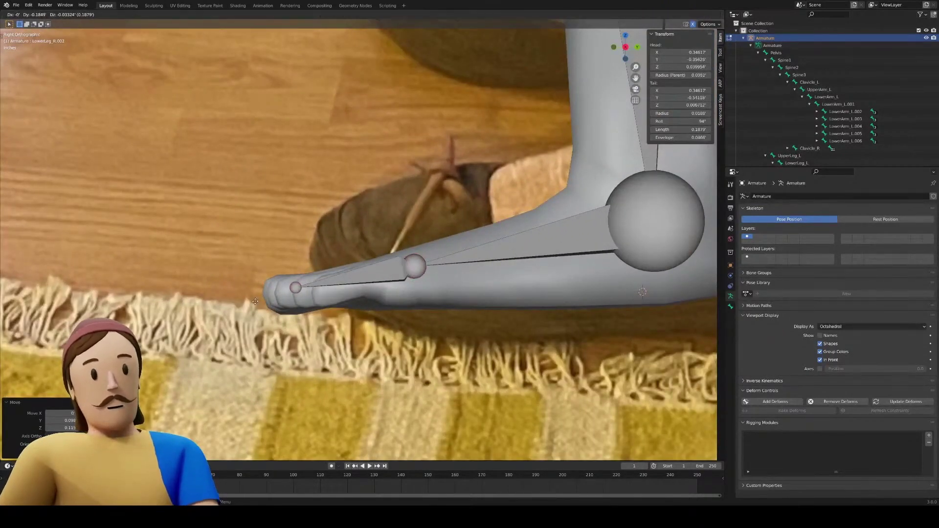
click(251, 303)
Shift the toe bone along global X and place its tip over the toe
middle_drag(251, 303, 411, 278)
click(301, 215)
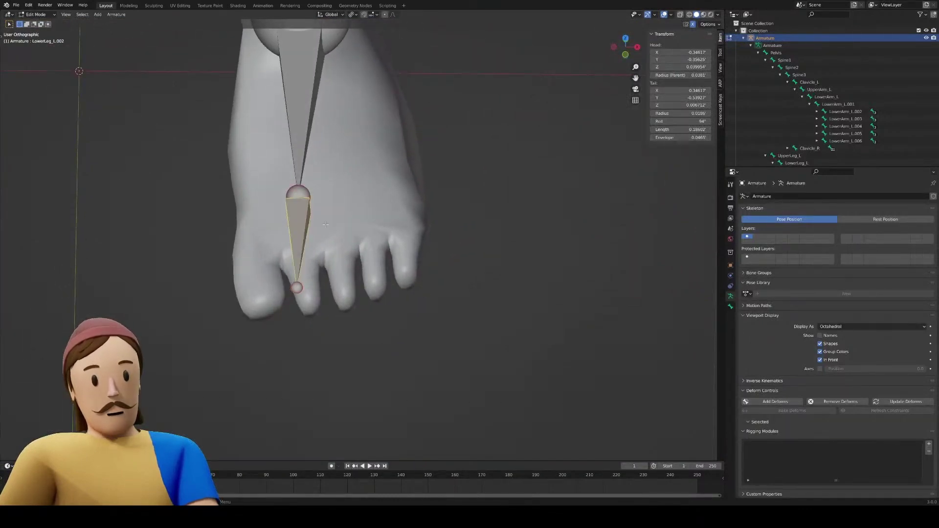
key(g)
key(y)
key(x)
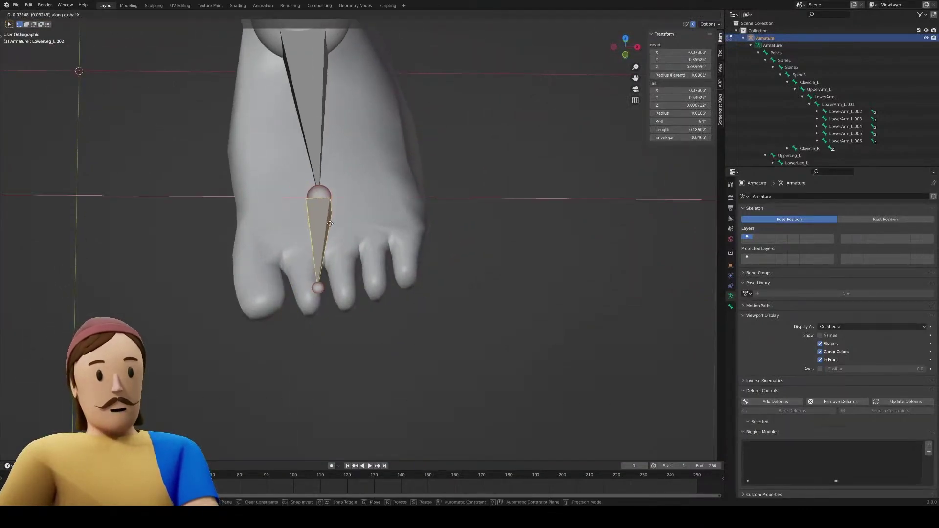
click(342, 226)
key(g)
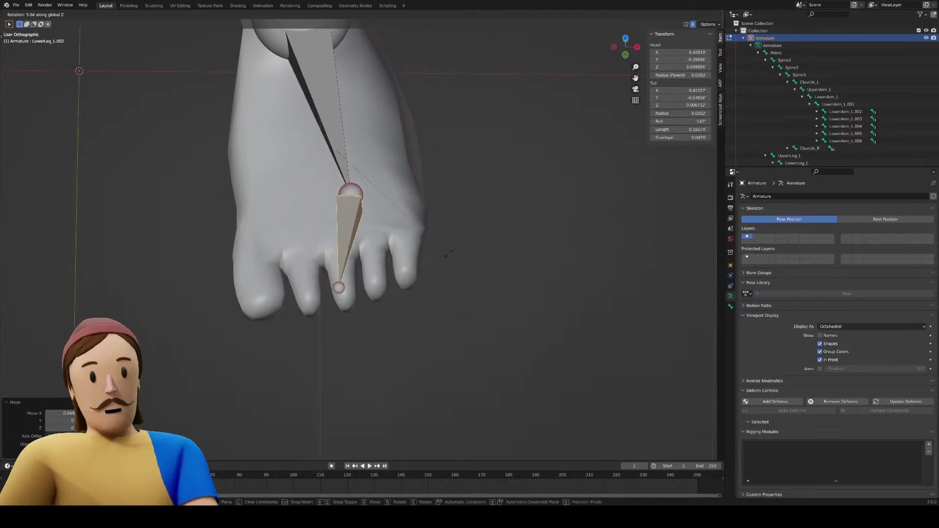
key(Escape)
click(337, 291)
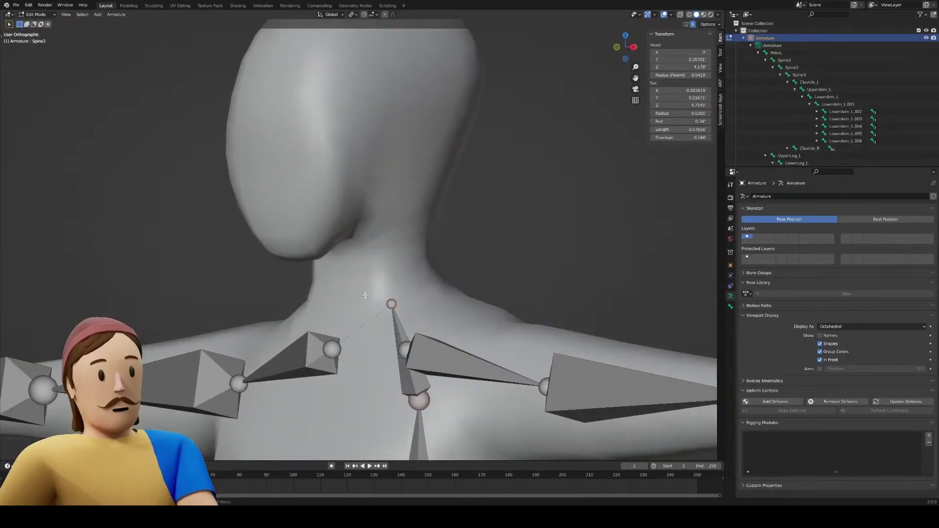
Extrude a neck bone from the spine top, then a head bone up to the crown
mouse_move(386, 295)
middle_down()
mouse_move(338, 273)
mouse_move(386, 289)
middle_up()
key(e)
click(372, 214)
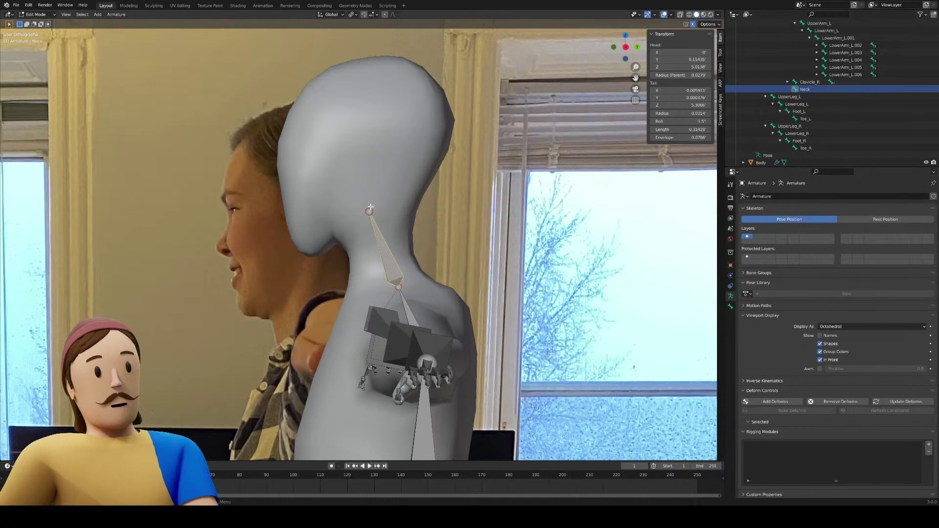
key(alt+a)
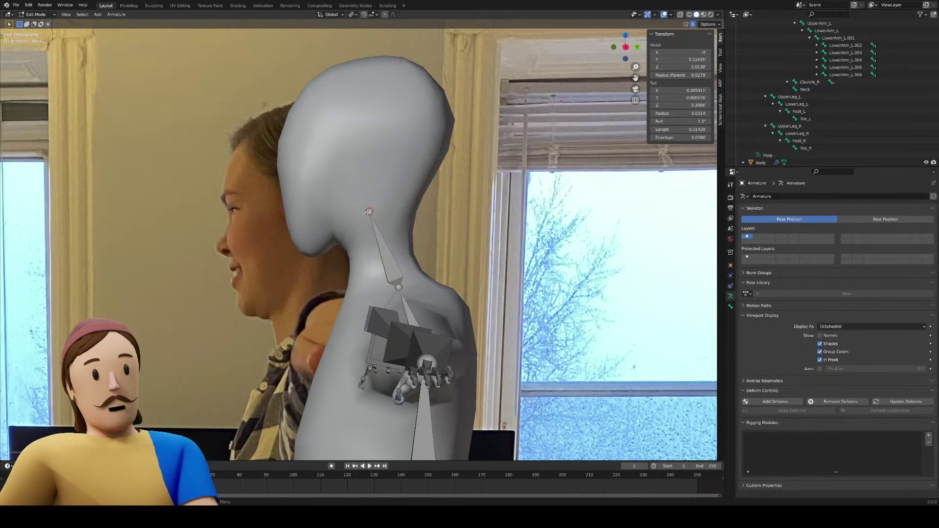
key(e)
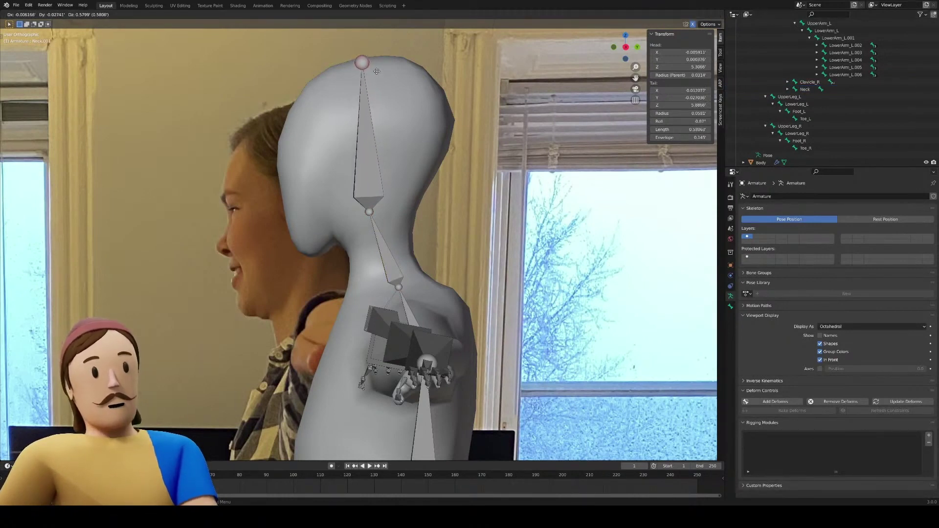
click(377, 72)
scroll(822, 121, up, 3)
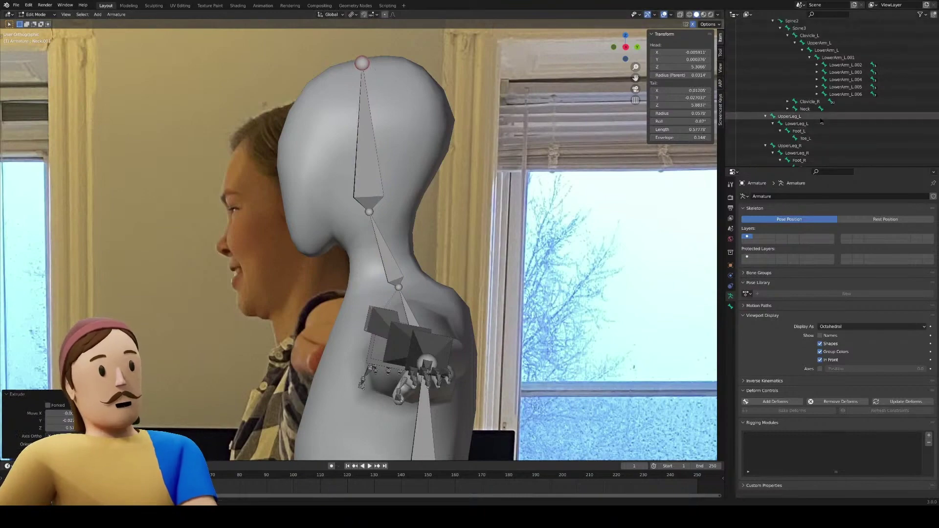
scroll(362, 245, down, 2)
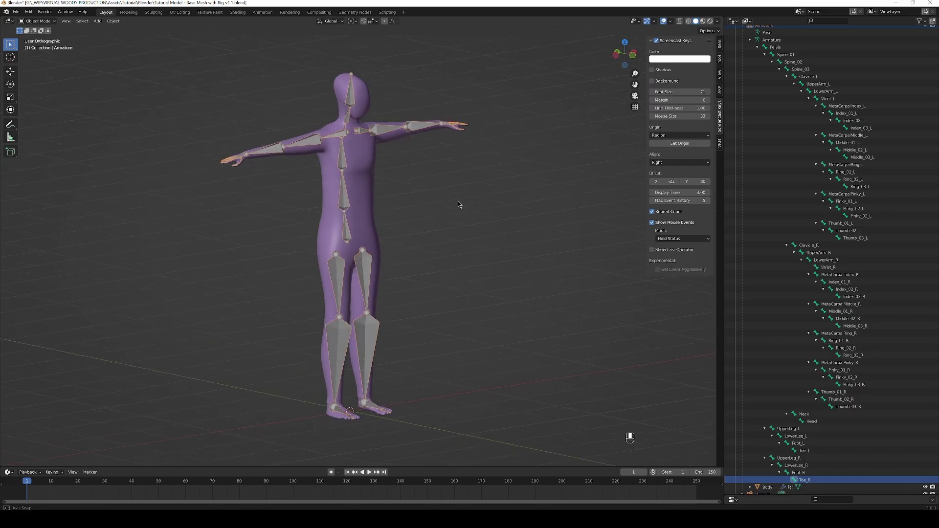
Orbit around the finished armature inside the body mesh in Object Mode
middle_drag(457, 203, 419, 208)
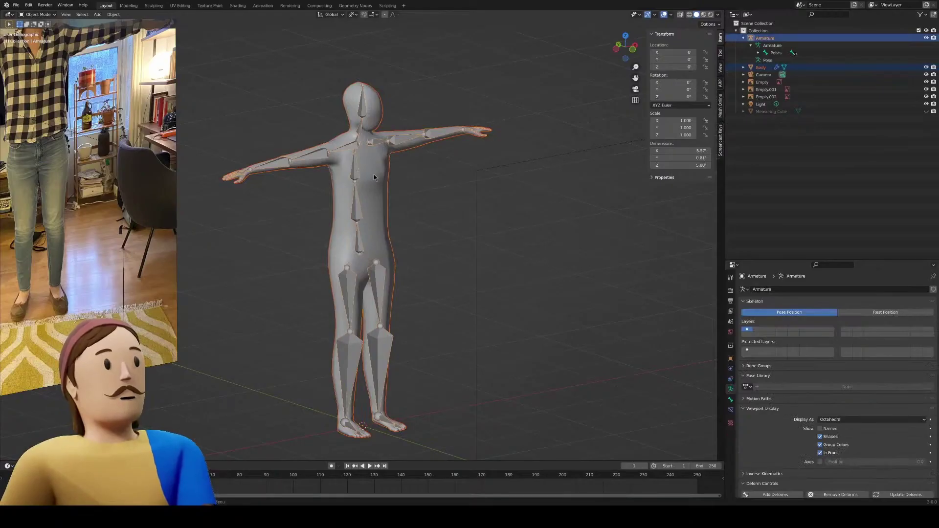
Select the body mesh with the armature active and bring up the Ctrl+P parenting options
middle_drag(374, 174, 377, 177)
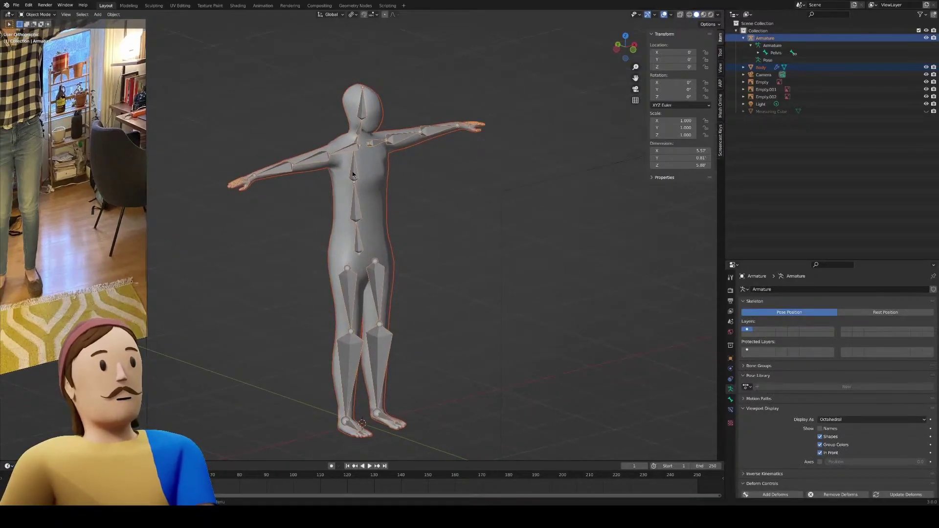
click(354, 176)
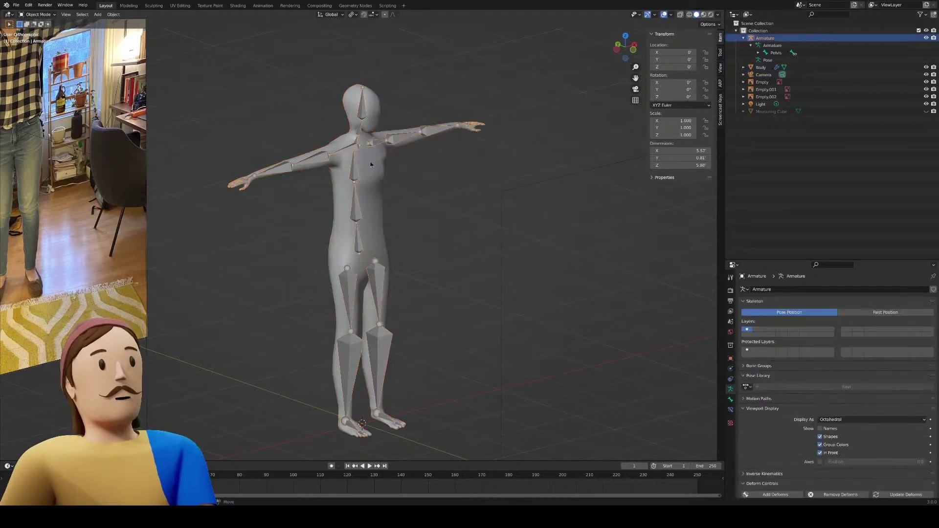
shift+click(375, 167)
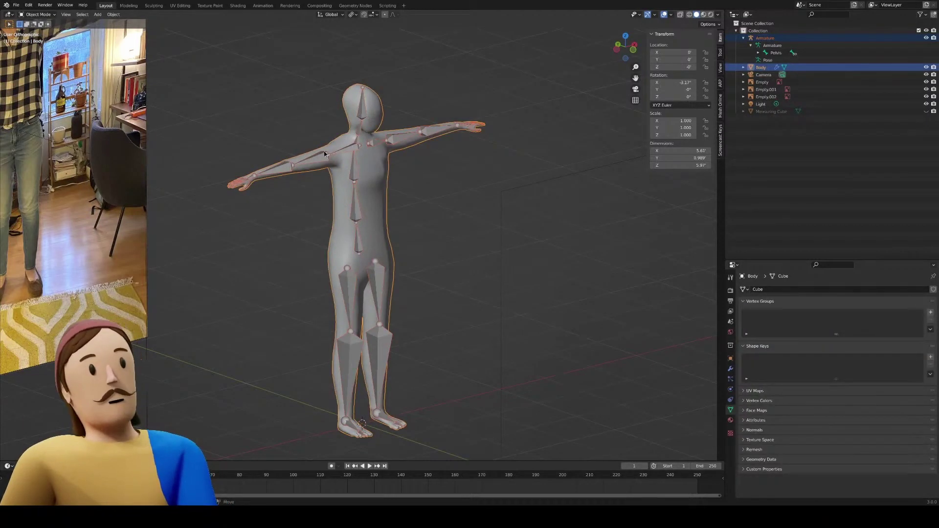
shift+click(353, 176)
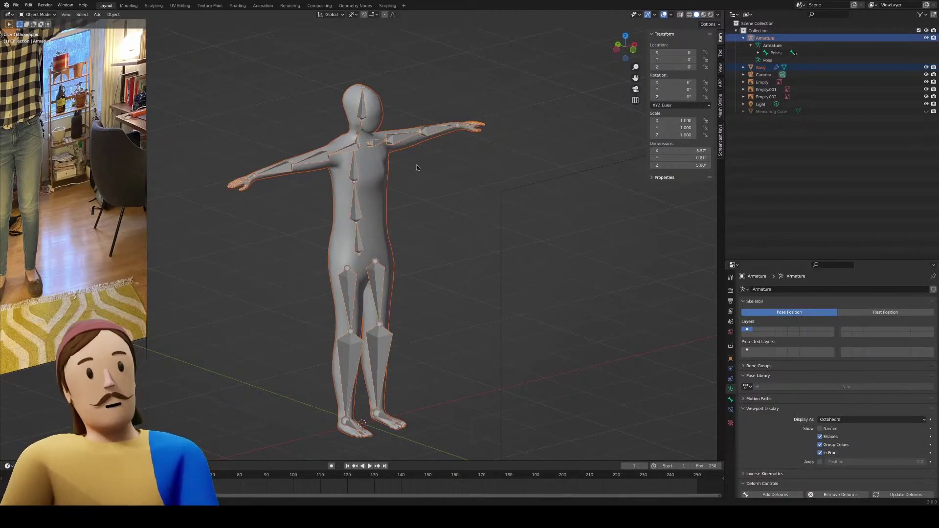
key(ctrl+p)
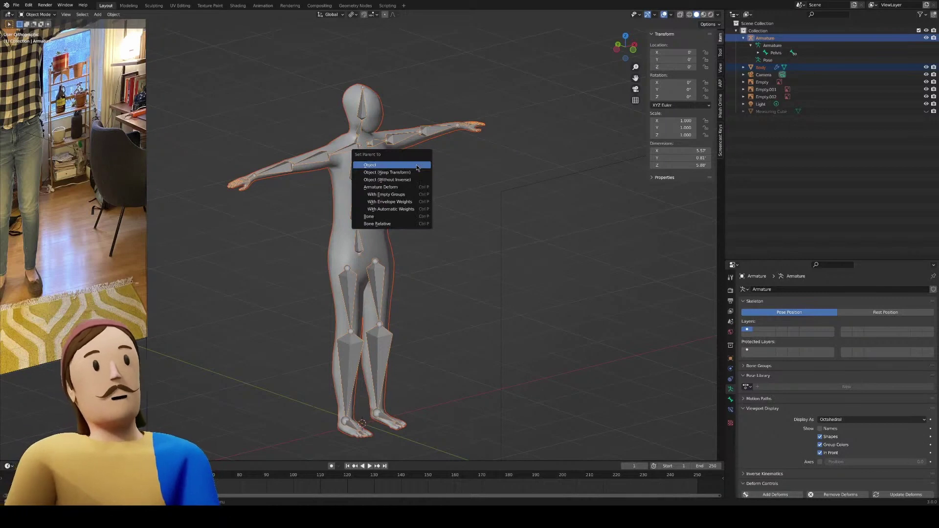